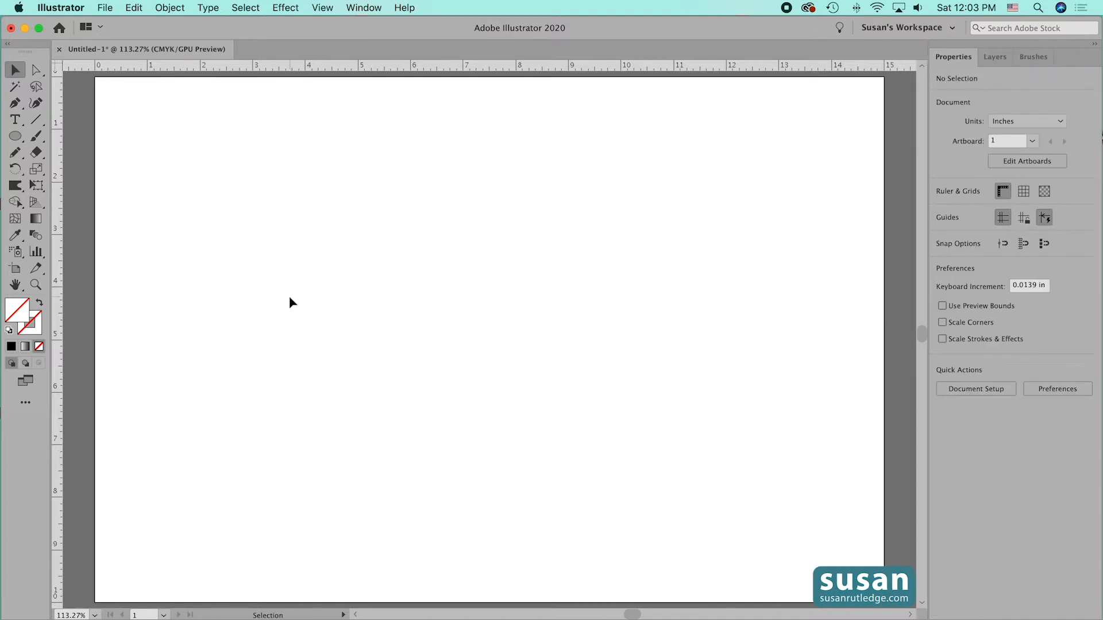
# - Draw a horizontal line 6 in long on the artboard with the Line Segment tool
pyautogui.click(37, 122)
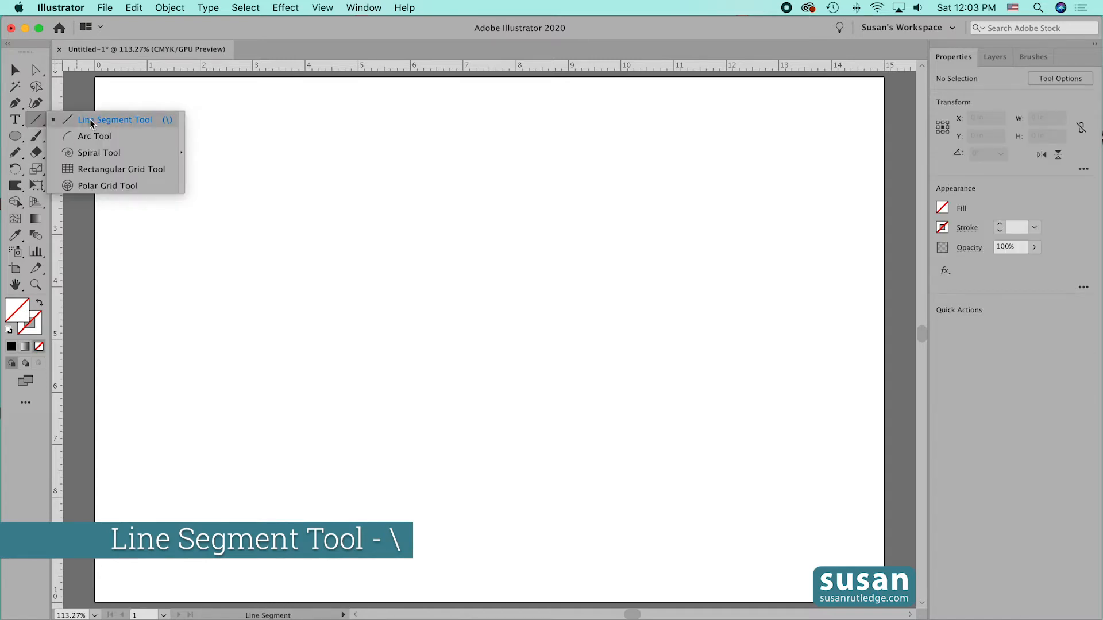
pyautogui.click(370, 269)
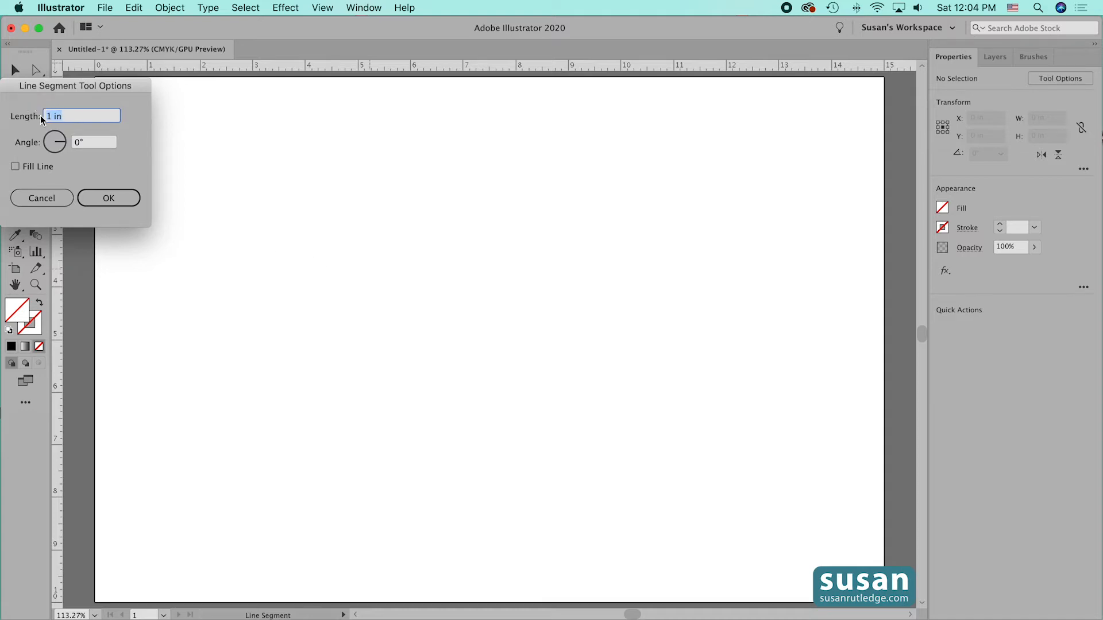
pyautogui.click(111, 196)
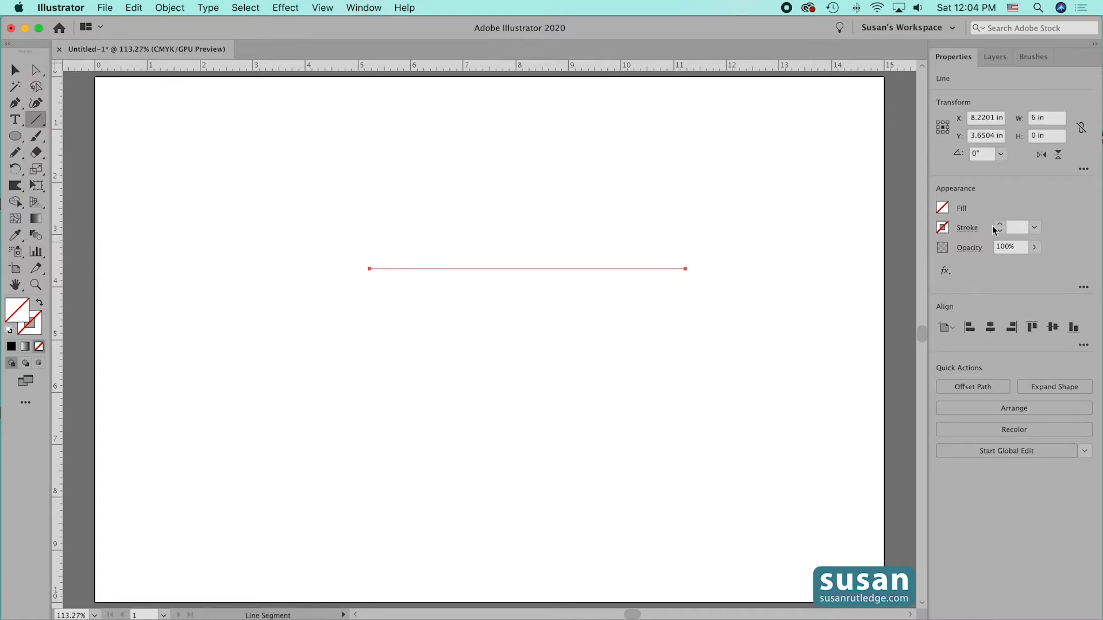
# - Give the line a black 20 pt stroke and move it slightly left and up on the artboard
pyautogui.click(942, 228)
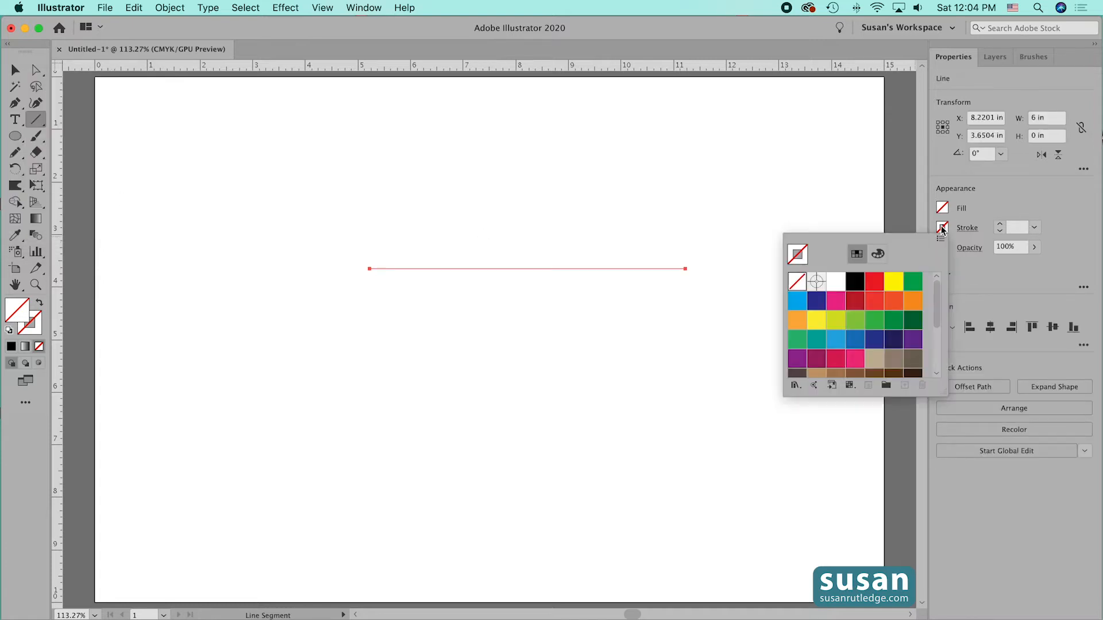
pyautogui.click(856, 283)
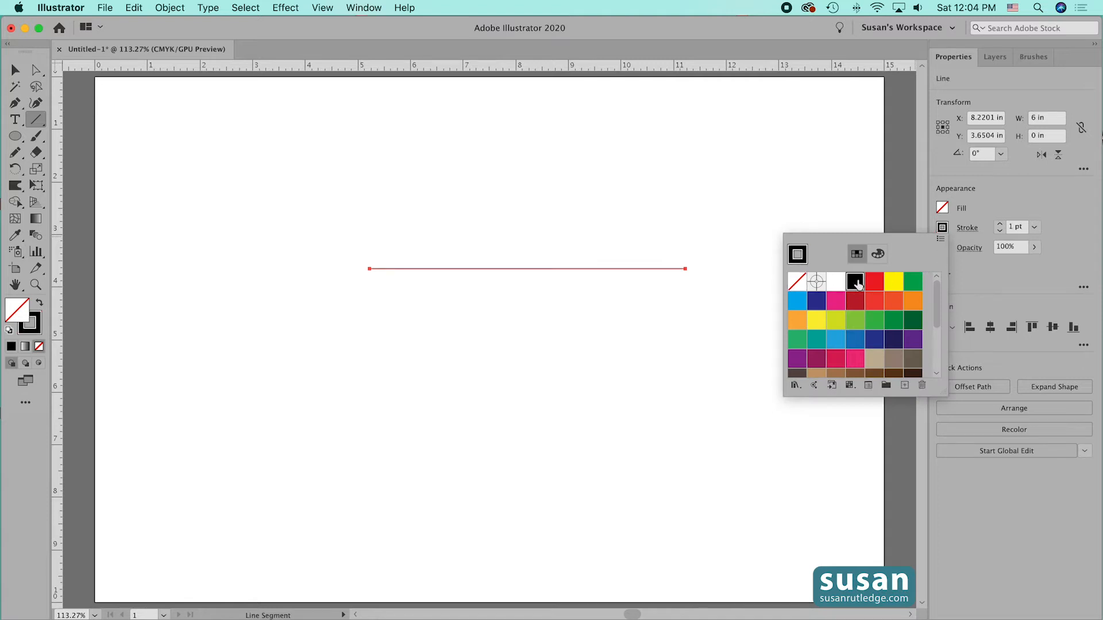
pyautogui.click(1034, 228)
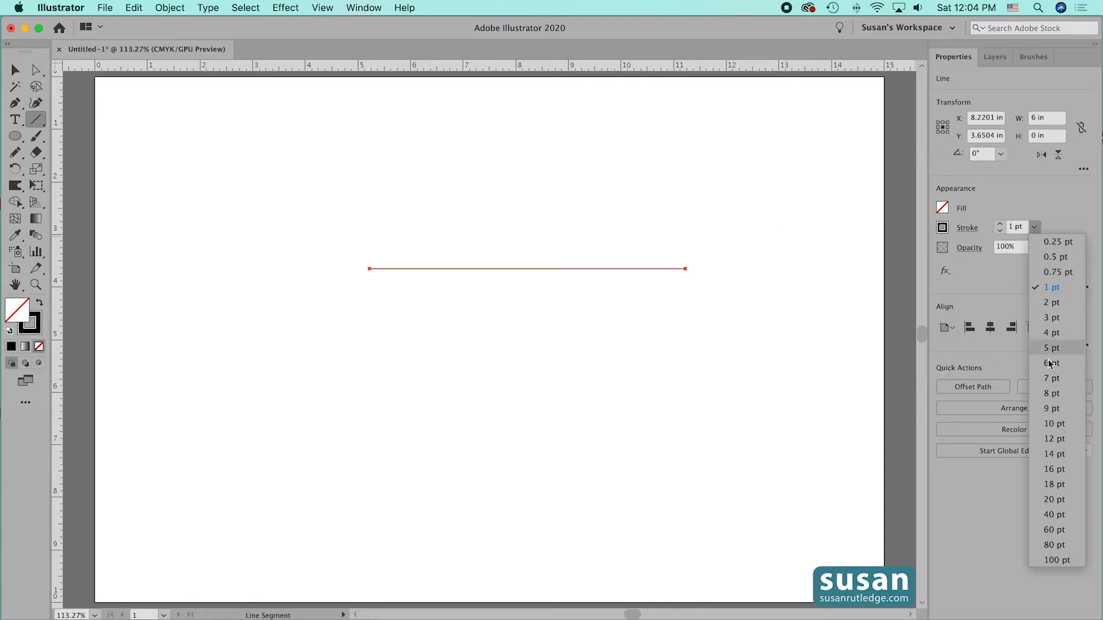
pyautogui.click(1060, 502)
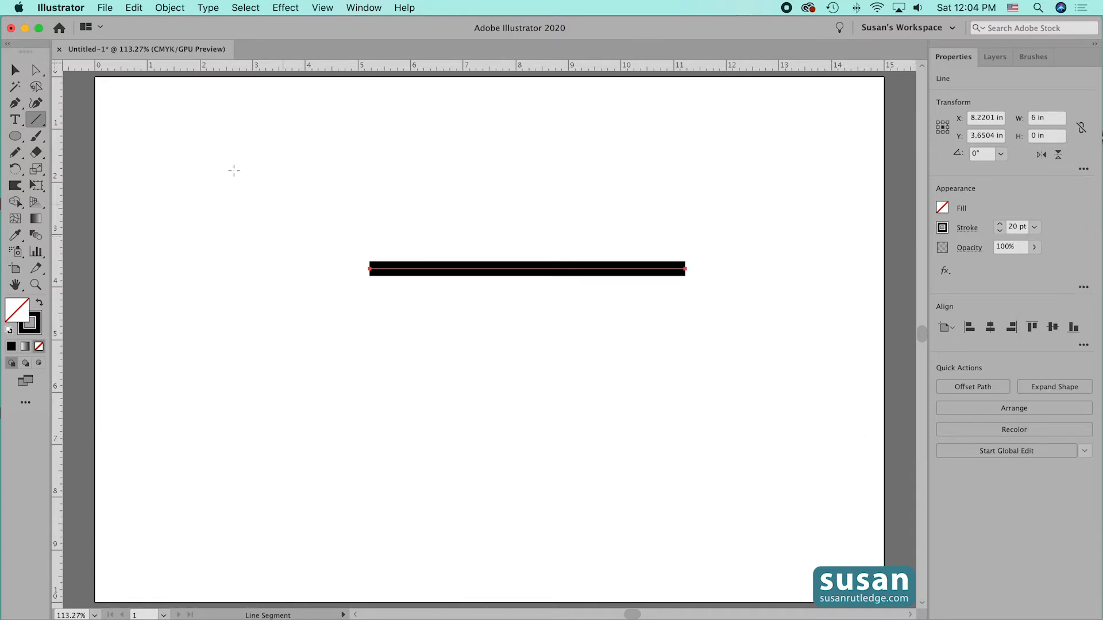
pyautogui.click(15, 70)
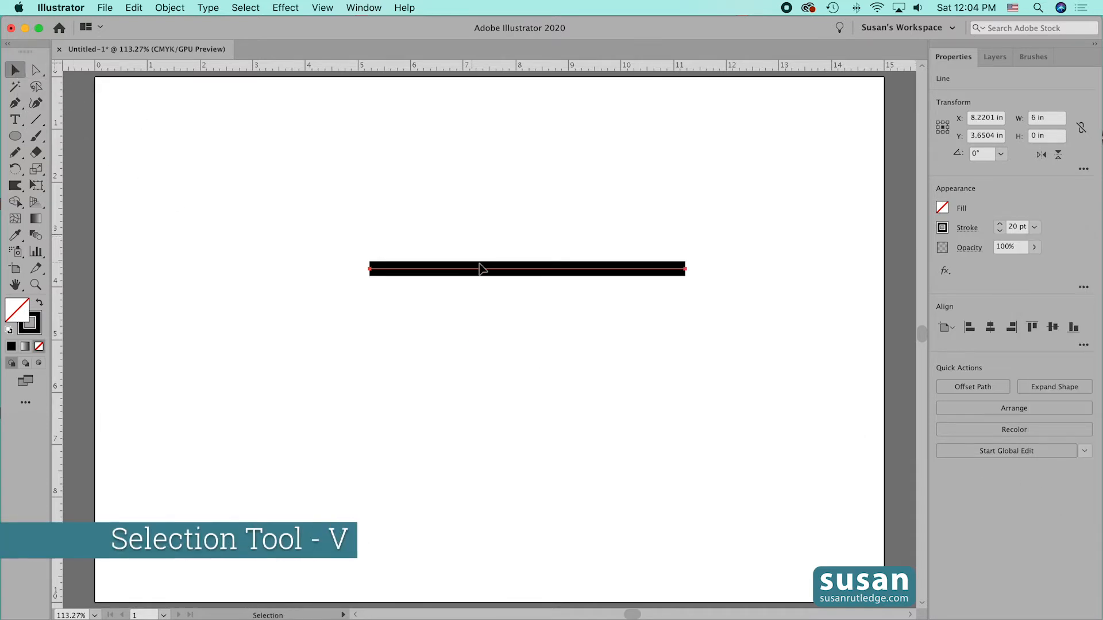
pyautogui.moveTo(498, 270); pyautogui.dragTo(475, 265)
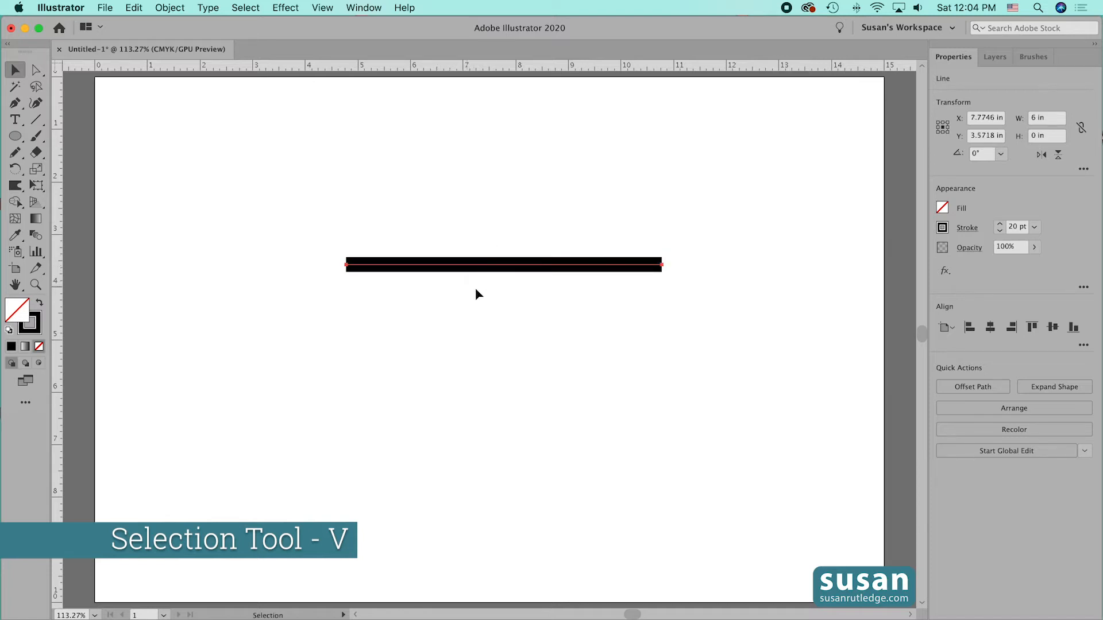
# - Apply a Zig Zag effect to the line with 0.4 in absolute size, 5 ridges per segment and smooth points
pyautogui.click(287, 8)
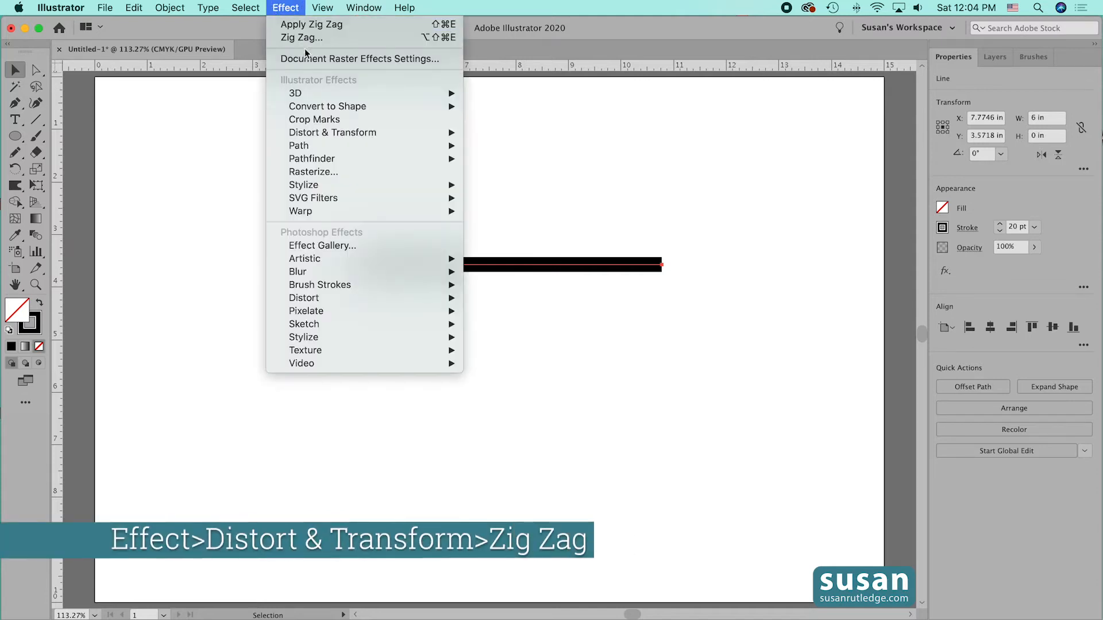
pyautogui.moveTo(349, 134)
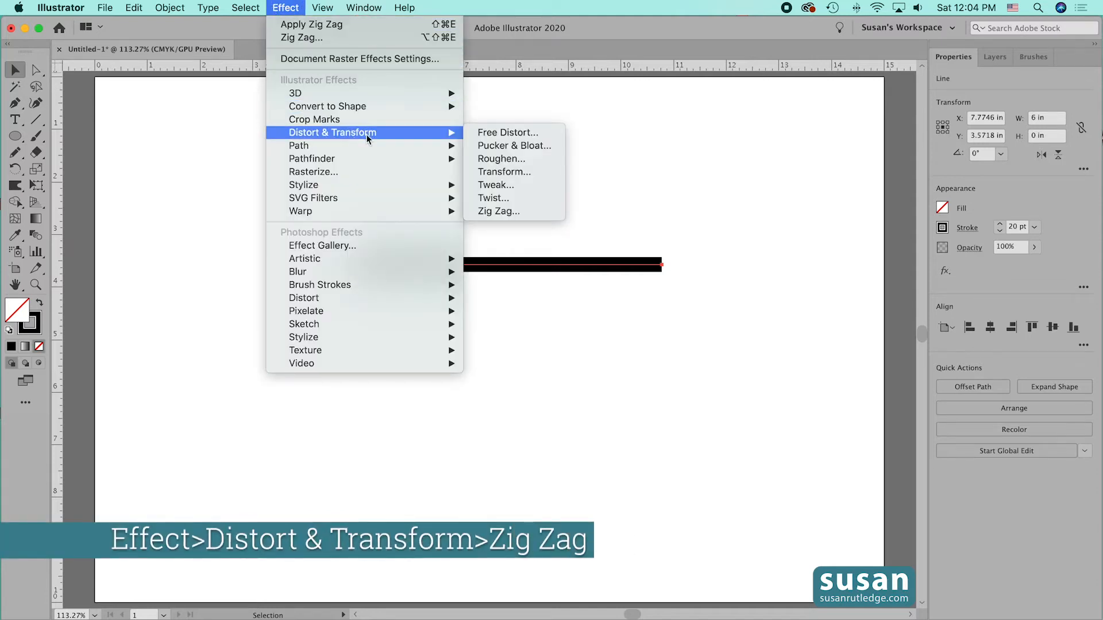
pyautogui.click(502, 211)
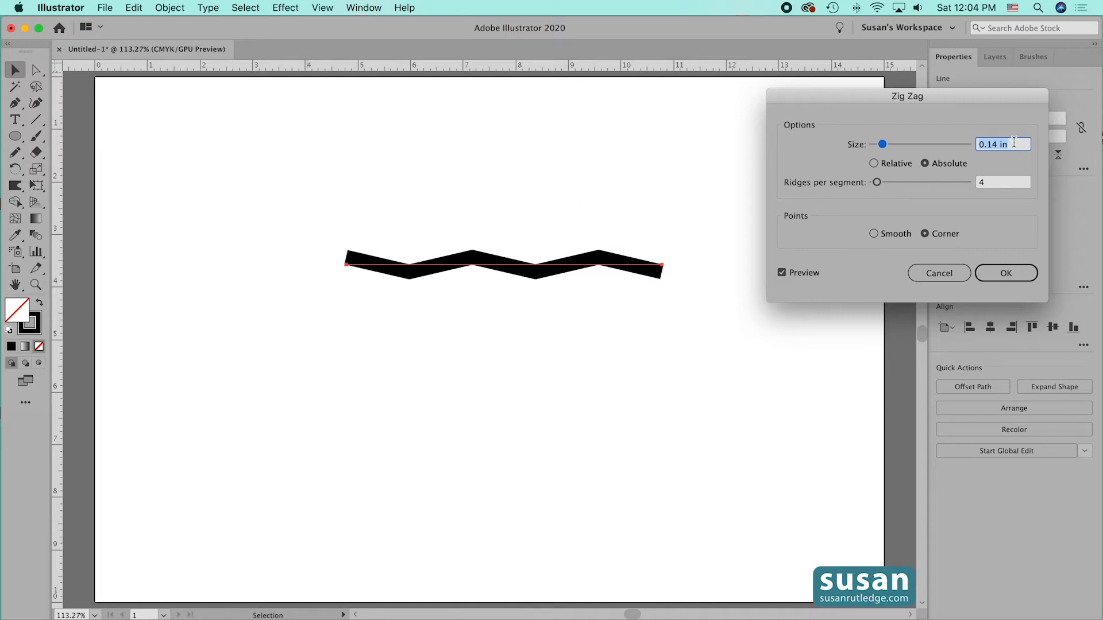
pyautogui.write('.4')
pyautogui.click(978, 183)
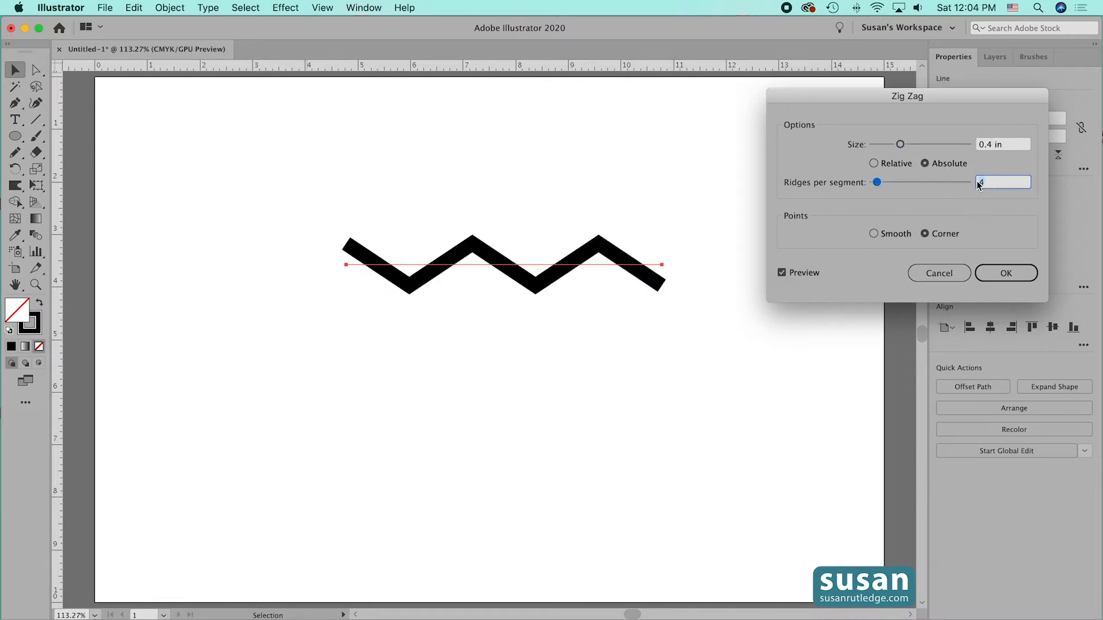
pyautogui.write('5')
pyautogui.click(874, 234)
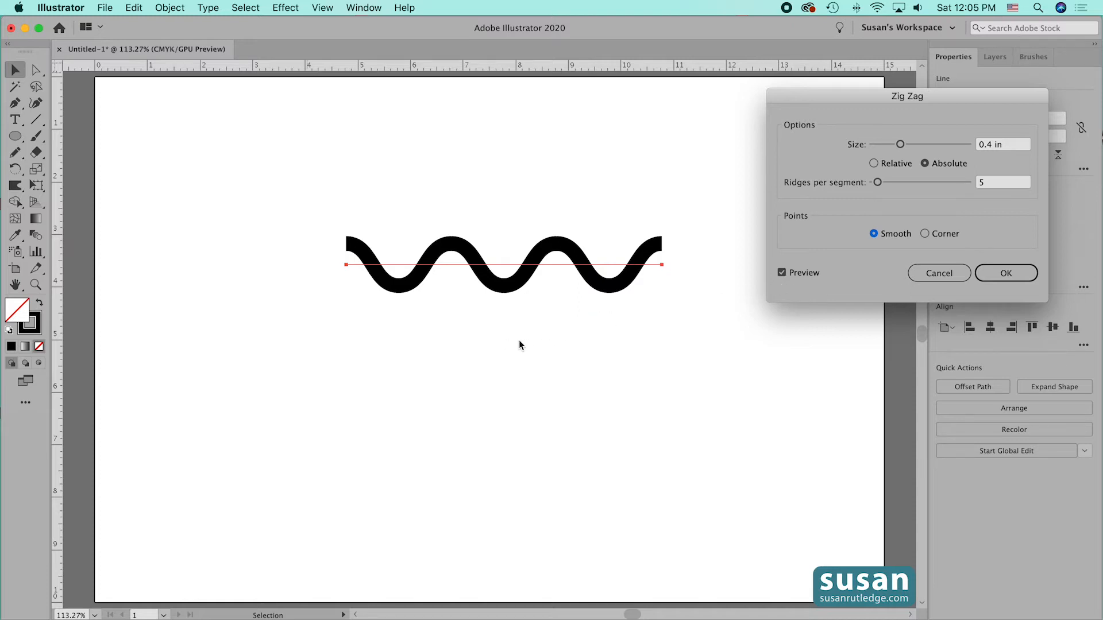
pyautogui.click(1006, 274)
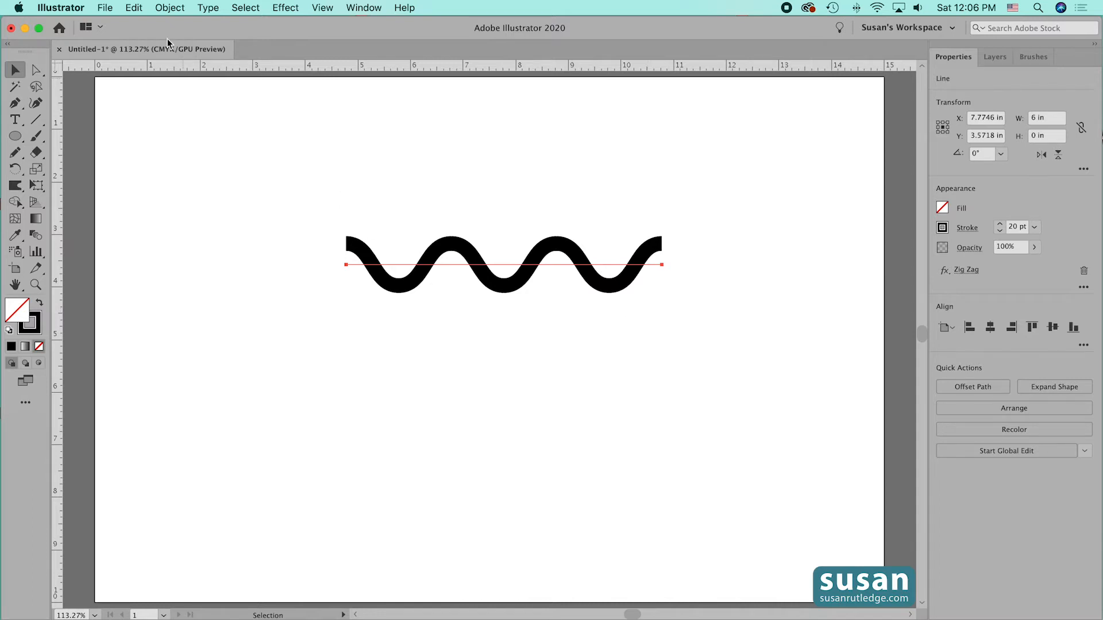
# - Outline the wavy line's stroke and move the shape horizontally to near the artboard's left edge
pyautogui.click(169, 8)
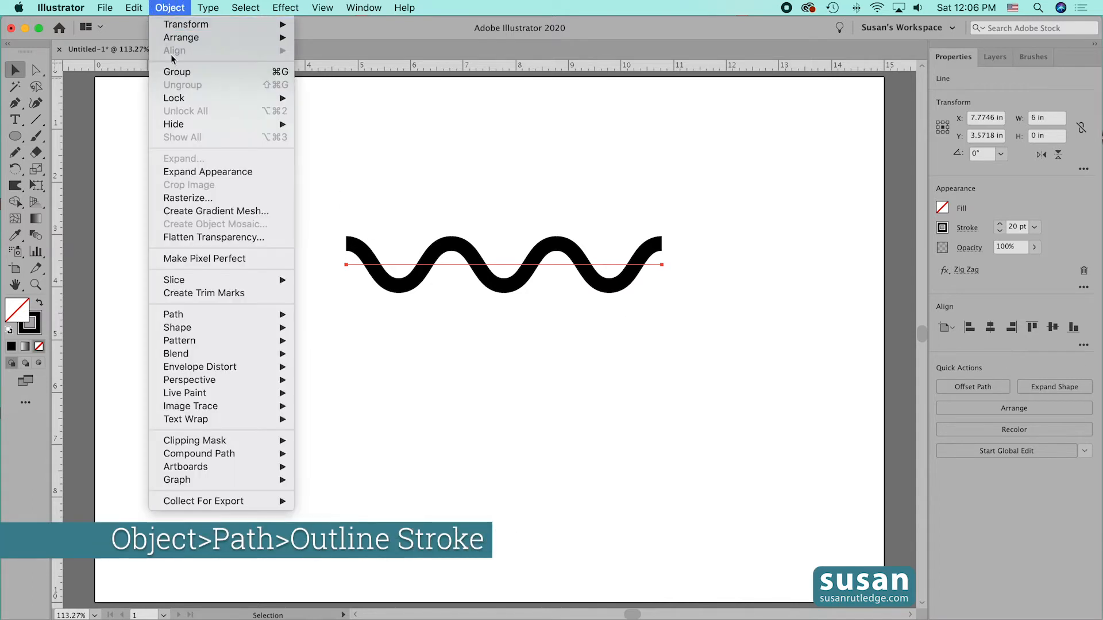
pyautogui.moveTo(245, 320)
pyautogui.click(333, 349)
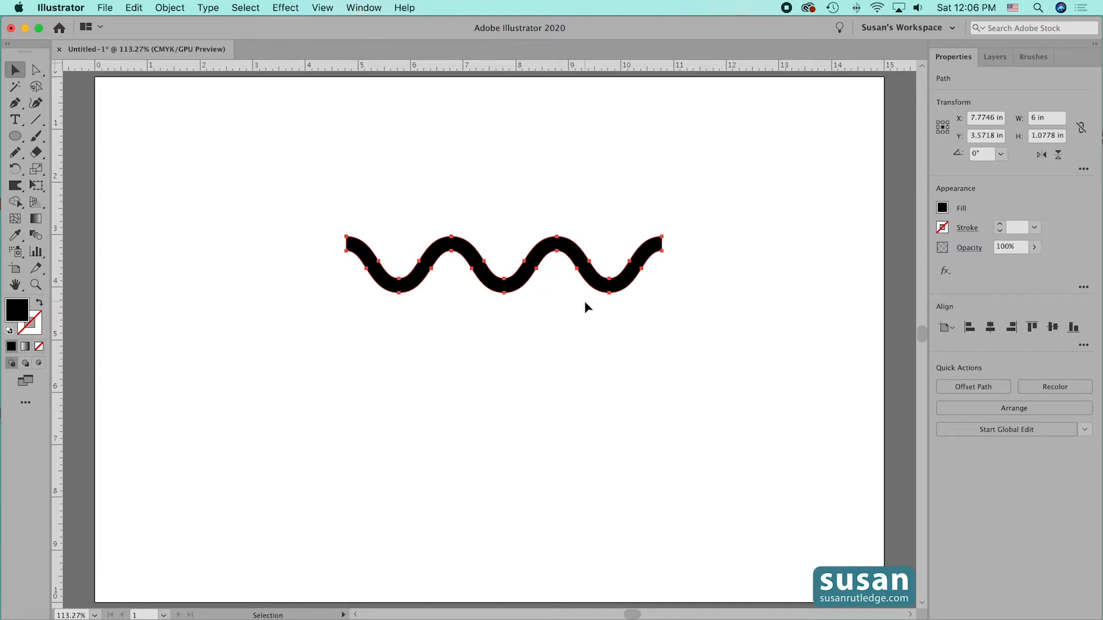
pyautogui.moveTo(509, 287); pyautogui.dragTo(292, 290)
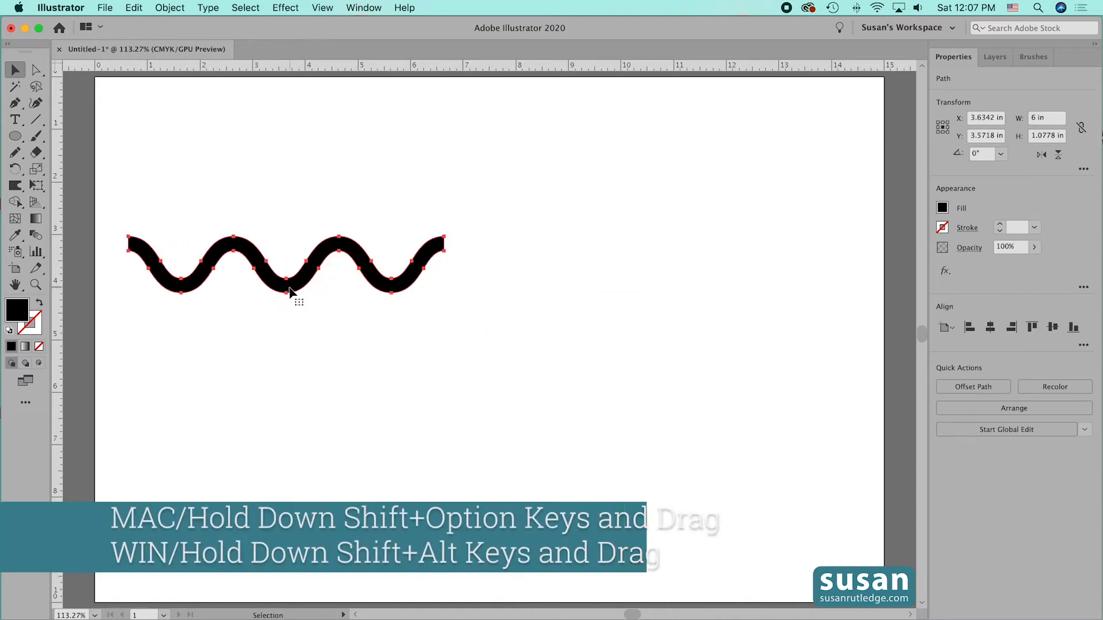
# - Duplicate the black wave horizontally to its right and fill the copy with red
pyautogui.click(289, 291)
pyautogui.moveTo(289, 291); pyautogui.dragTo(625, 301)
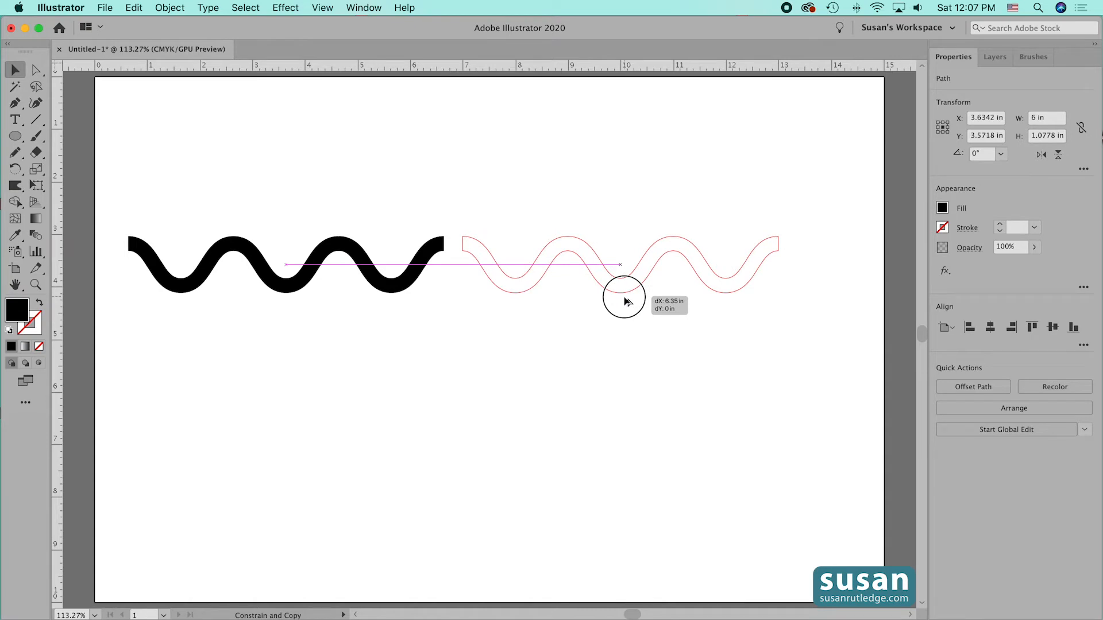
pyautogui.moveTo(626, 301); pyautogui.dragTo(625, 301)
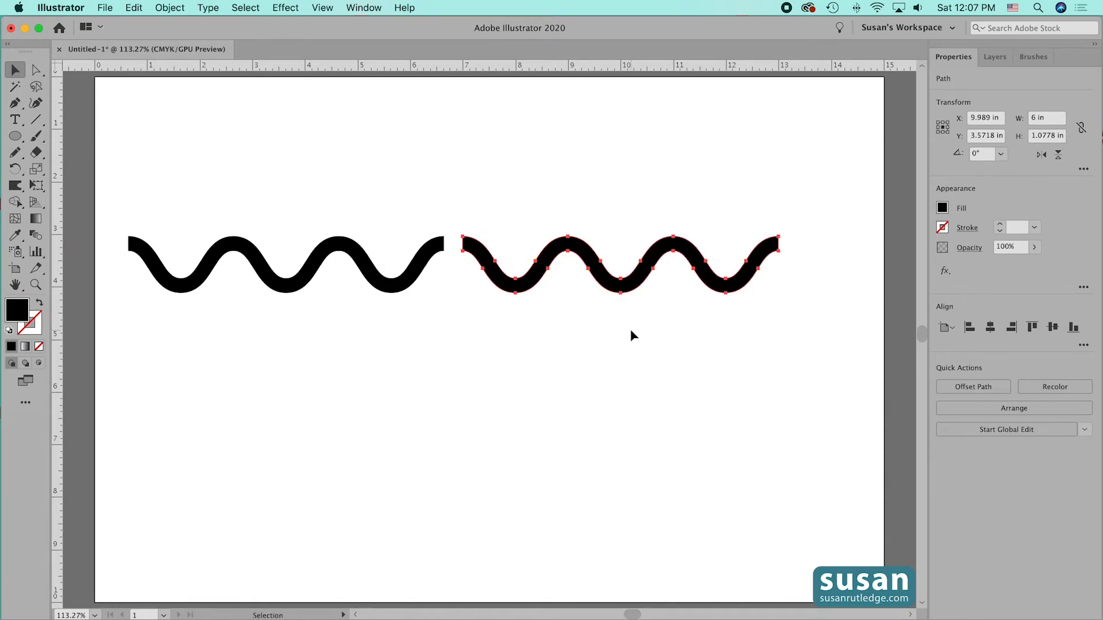
pyautogui.click(943, 208)
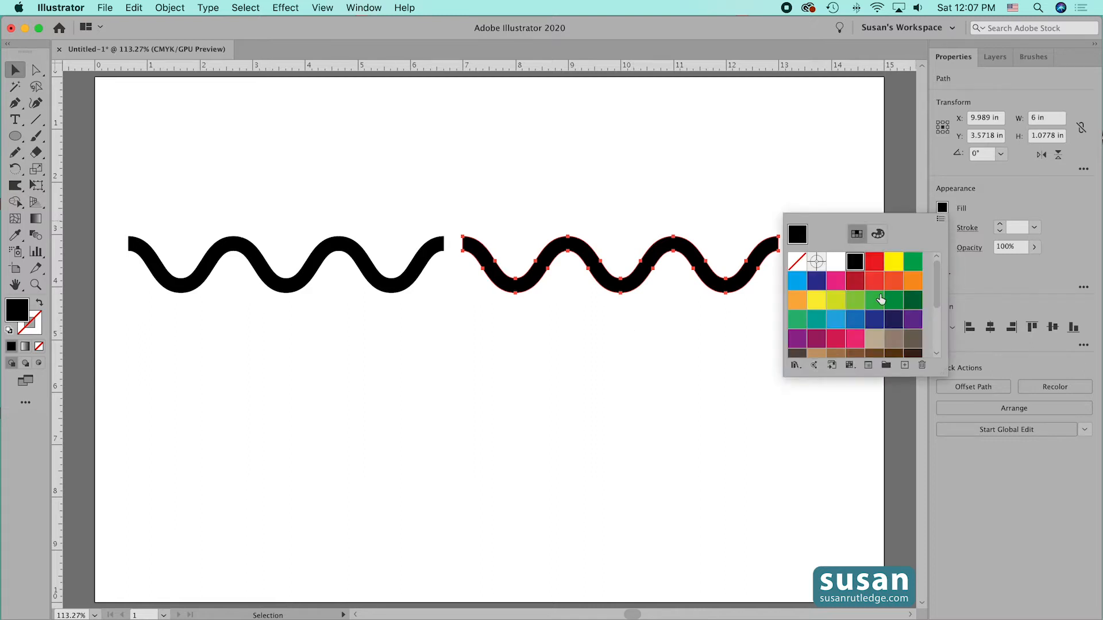
pyautogui.click(873, 262)
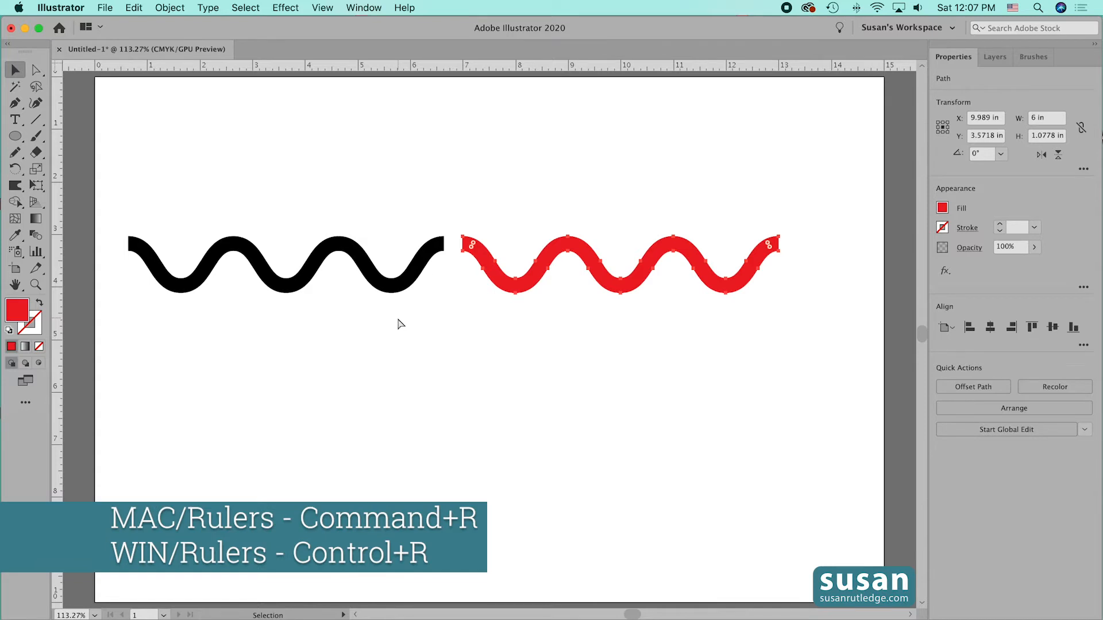
# - Place two vertical ruler guides through the centres of the black wave's first and second valleys, at about 1.64 in and 3.63 in
pyautogui.press('super+r')
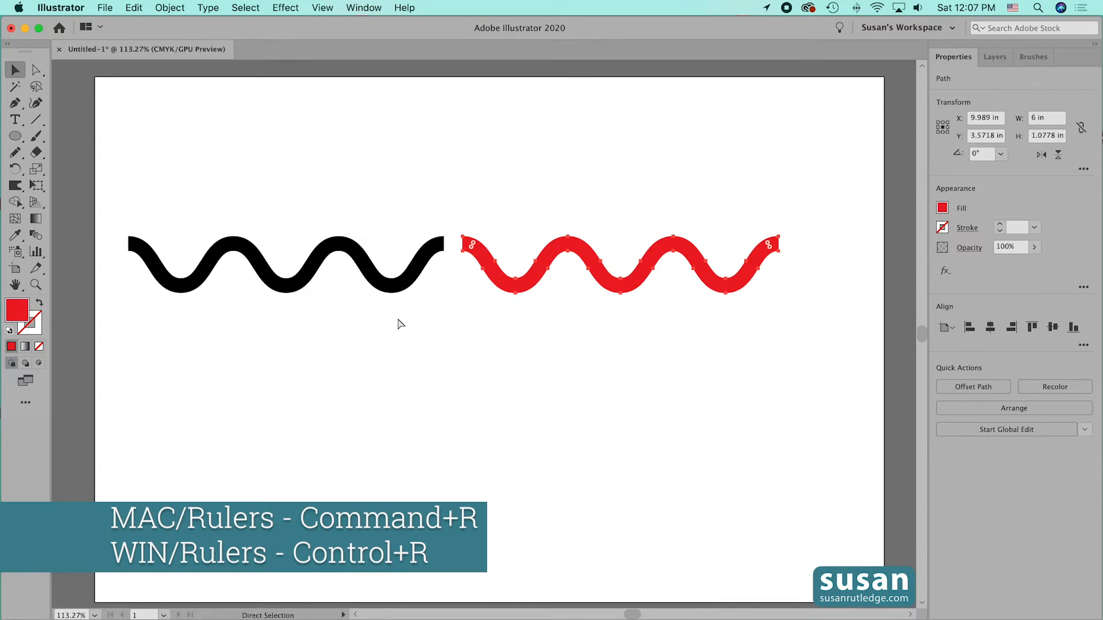
pyautogui.press('super+r')
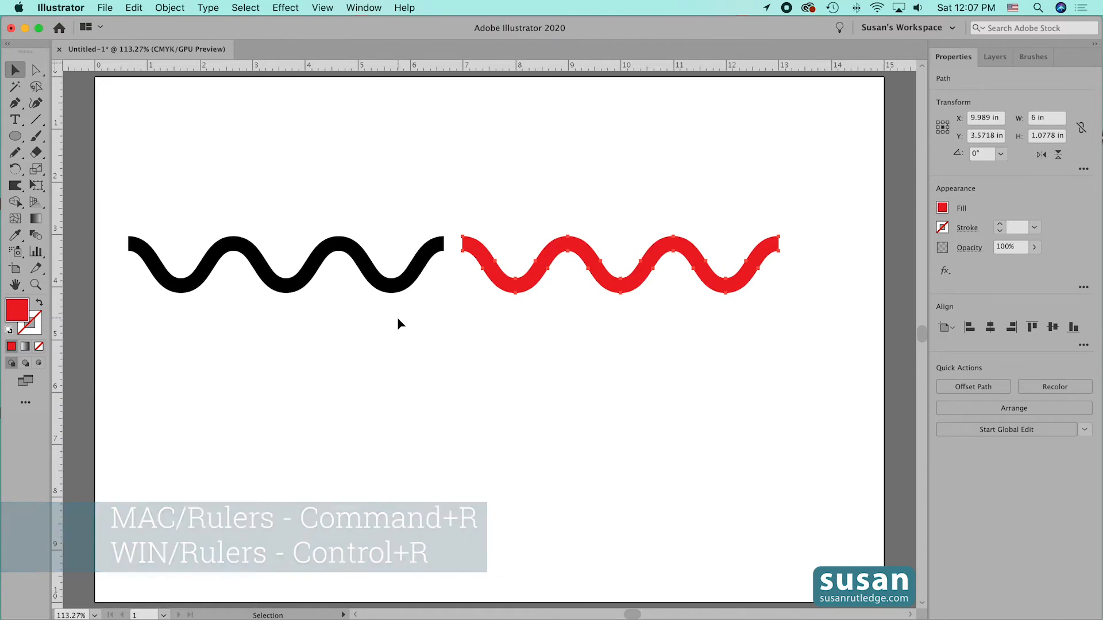
pyautogui.click(299, 286)
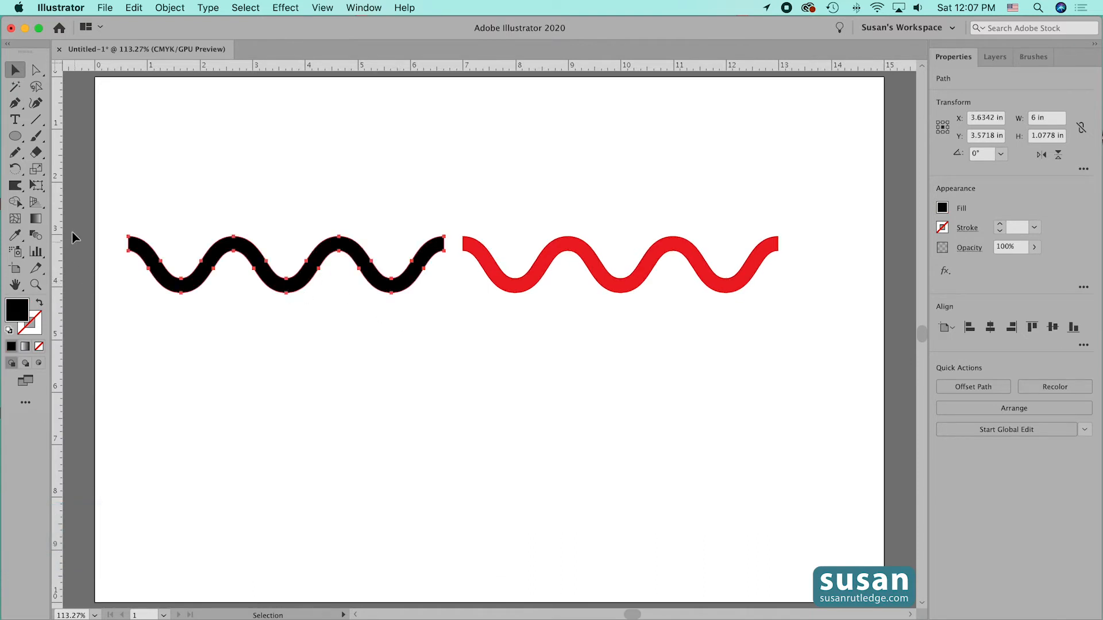
pyautogui.moveTo(58, 270); pyautogui.dragTo(181, 306)
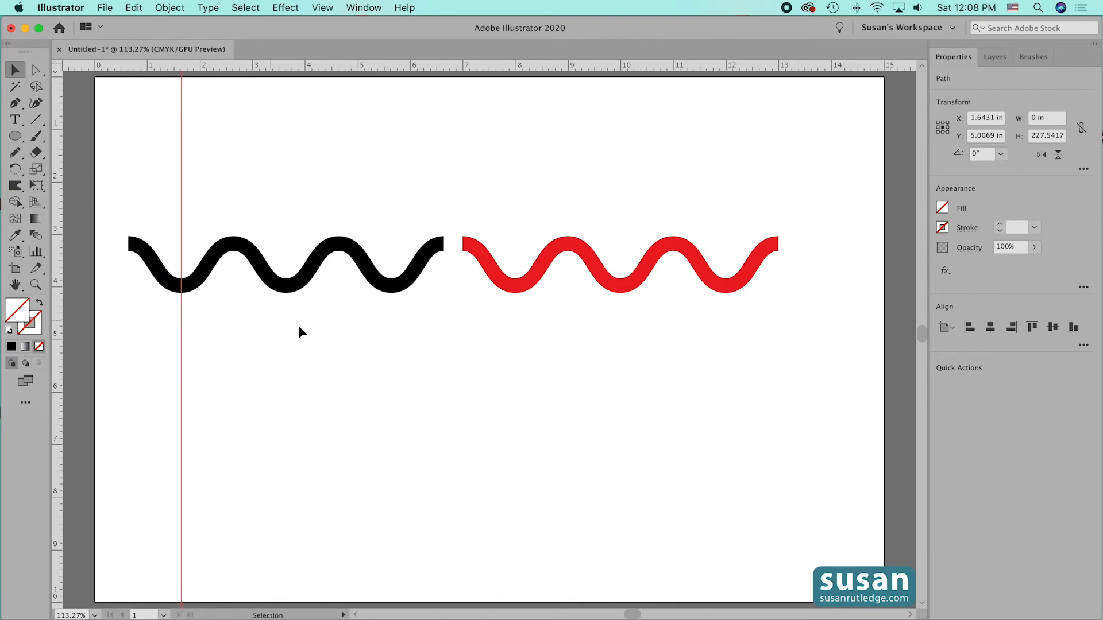
pyautogui.click(290, 292)
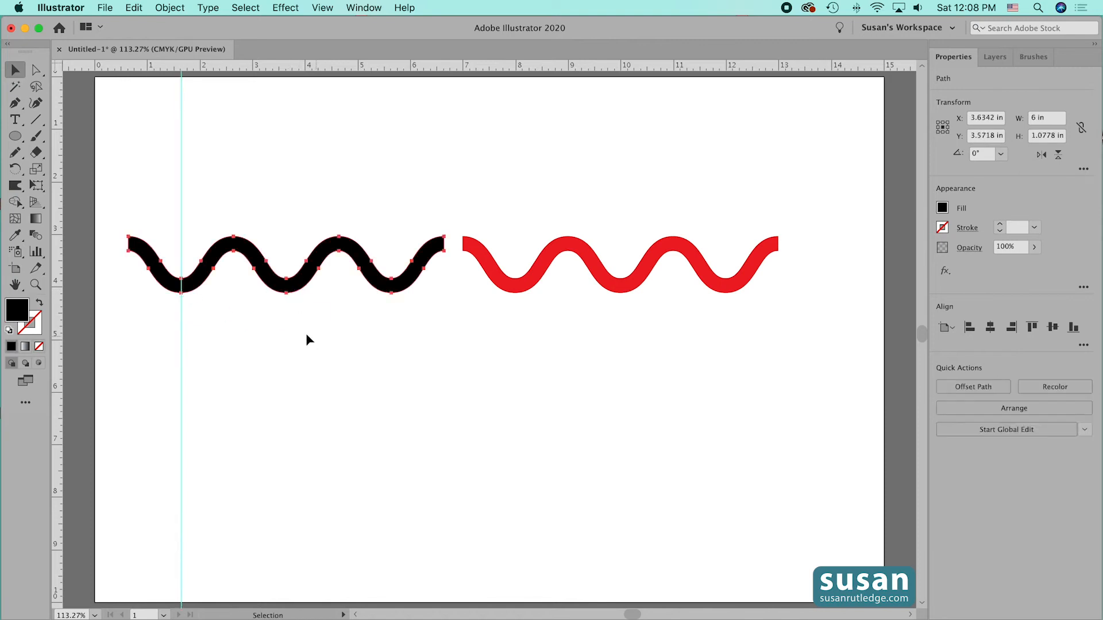
pyautogui.moveTo(55, 302); pyautogui.dragTo(286, 329)
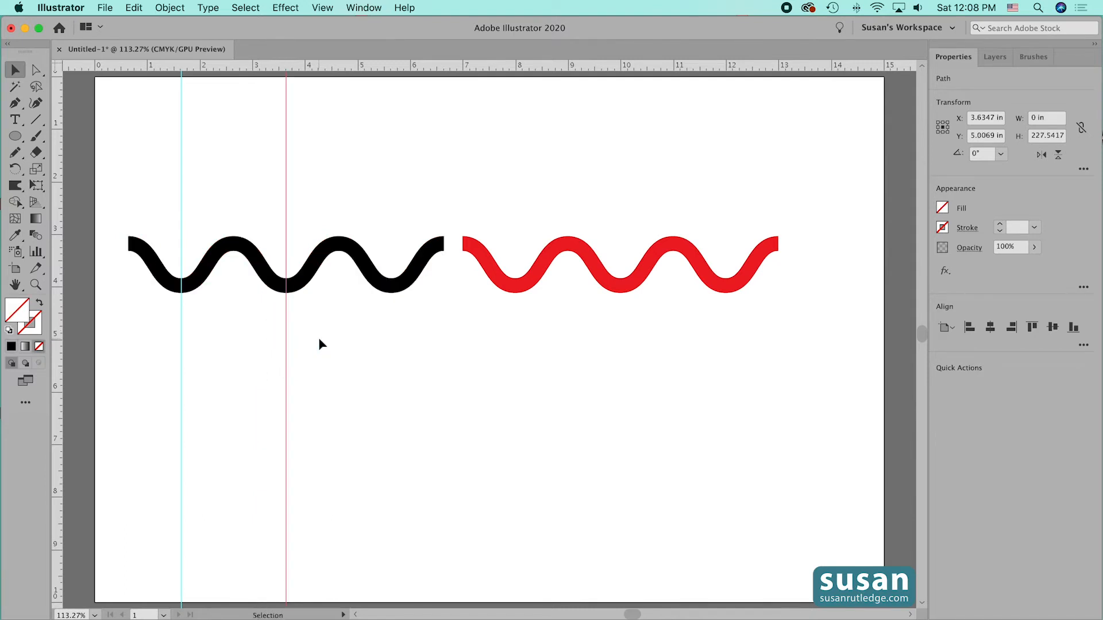
# - Slide the red wave over the black one with its left end on the first guide, and shift waves and guides about 4.9 in right
pyautogui.click(577, 249)
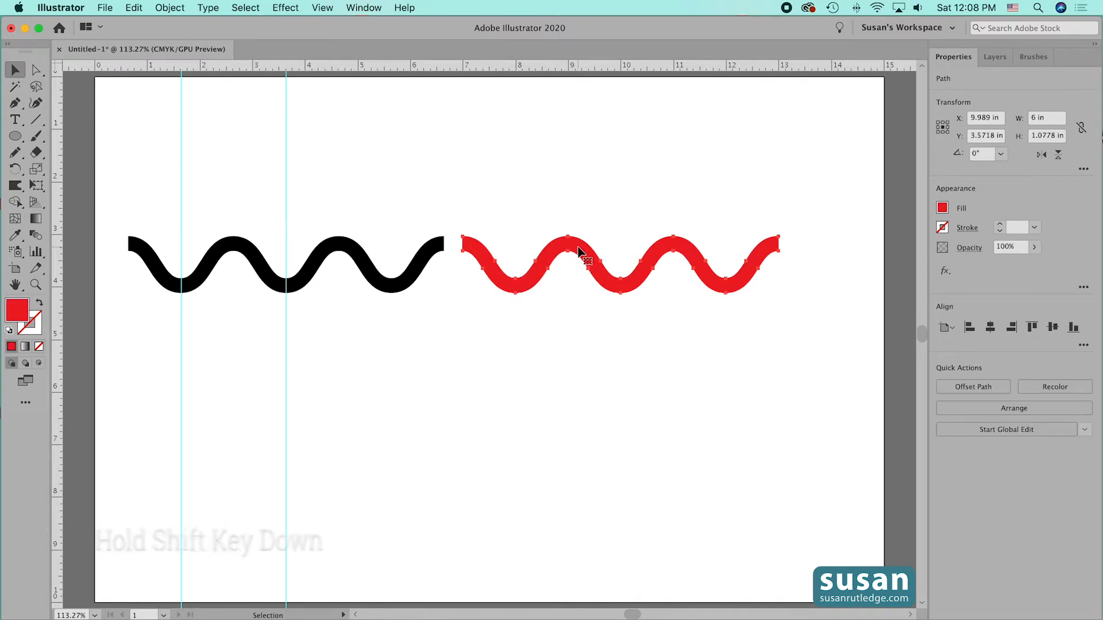
pyautogui.moveTo(537, 283); pyautogui.dragTo(255, 287)
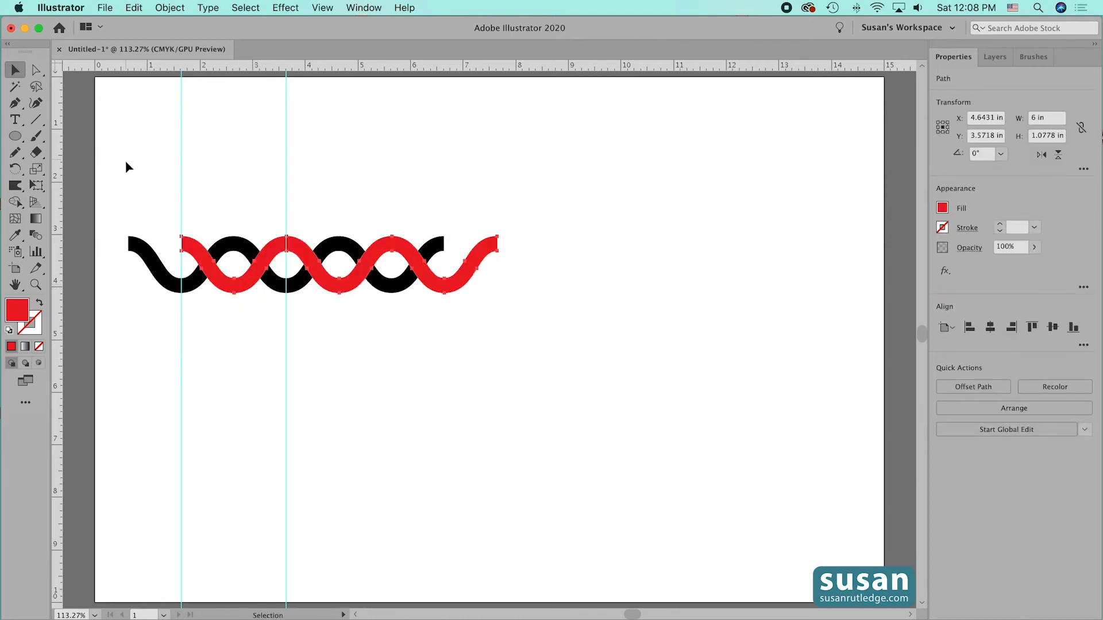
pyautogui.moveTo(127, 163); pyautogui.dragTo(345, 359)
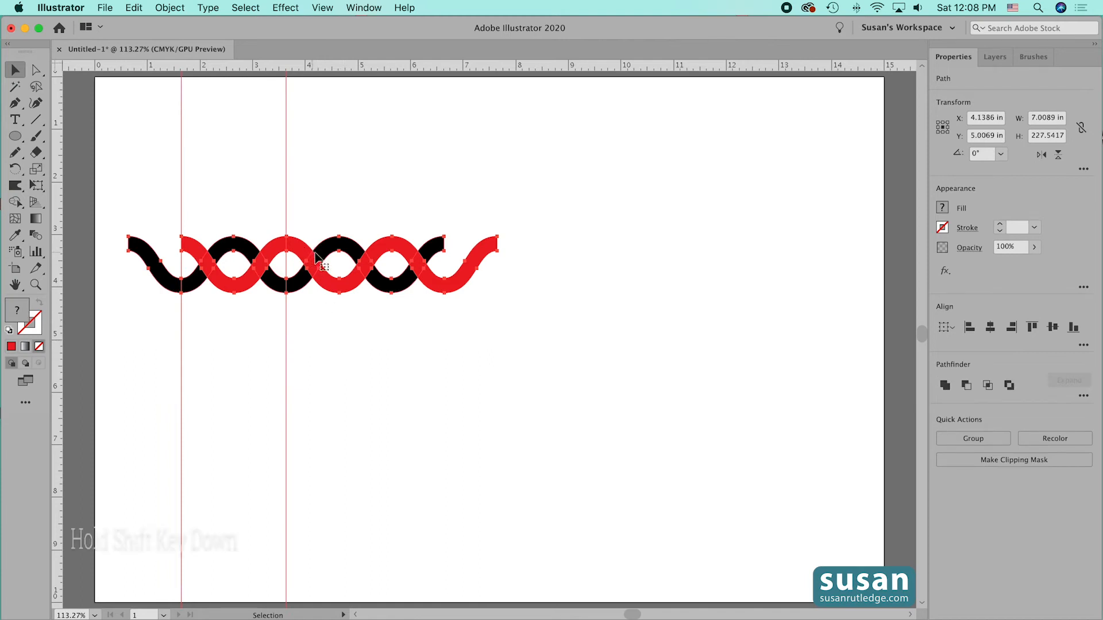
pyautogui.moveTo(294, 250); pyautogui.dragTo(558, 276)
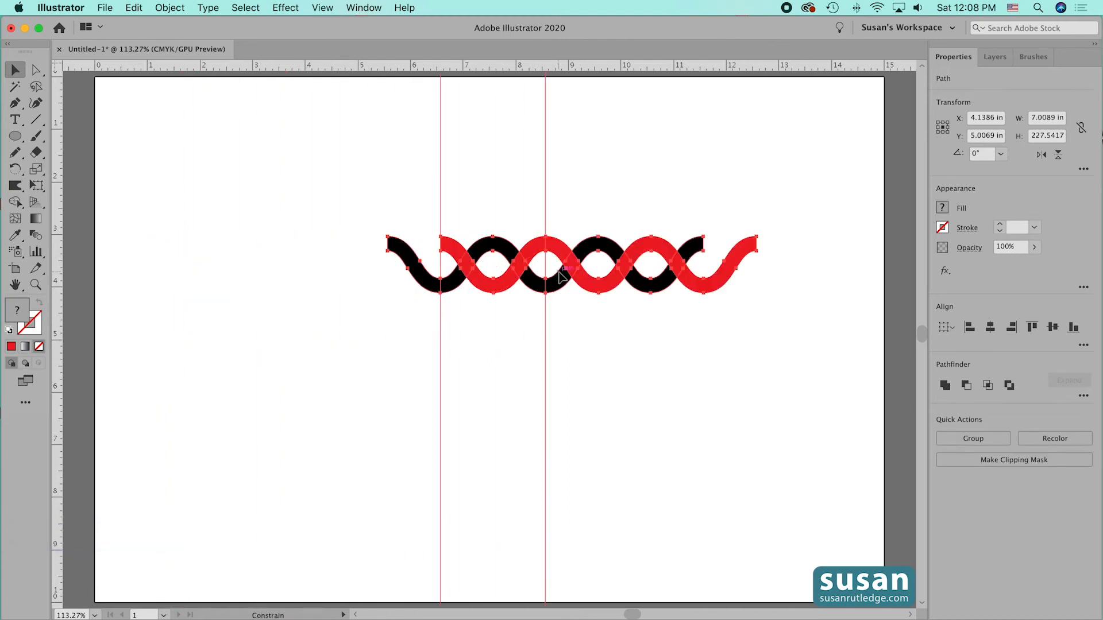
pyautogui.click(615, 390)
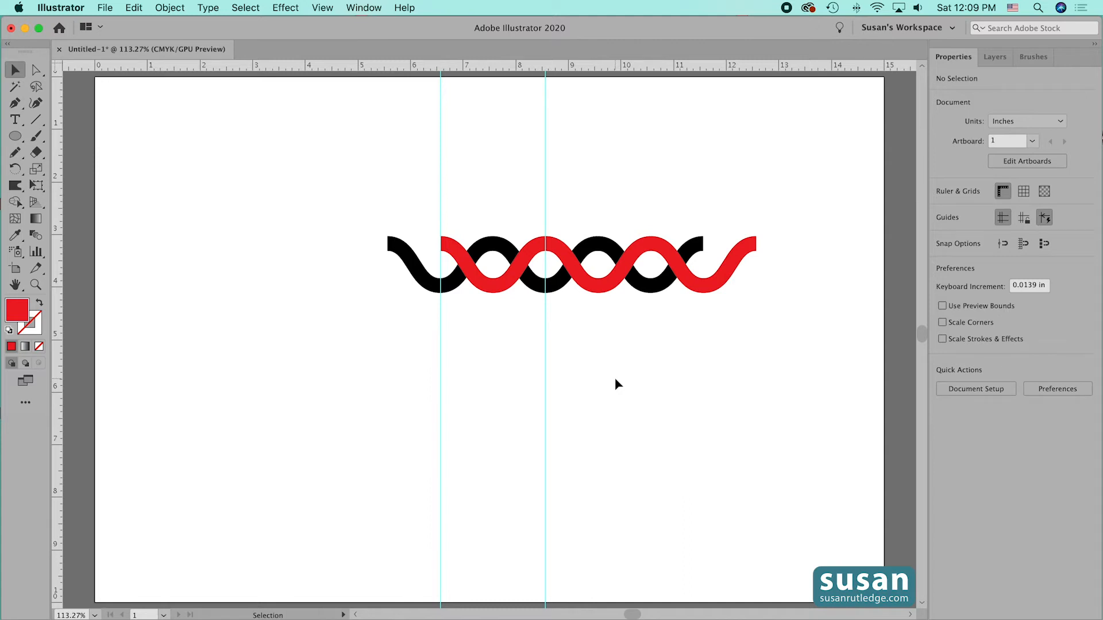
# - Draw a rectangle with no fill, about 1.99 x 1.08 in, around the waves between the two guides, using Outline view for alignment
pyautogui.click(15, 136)
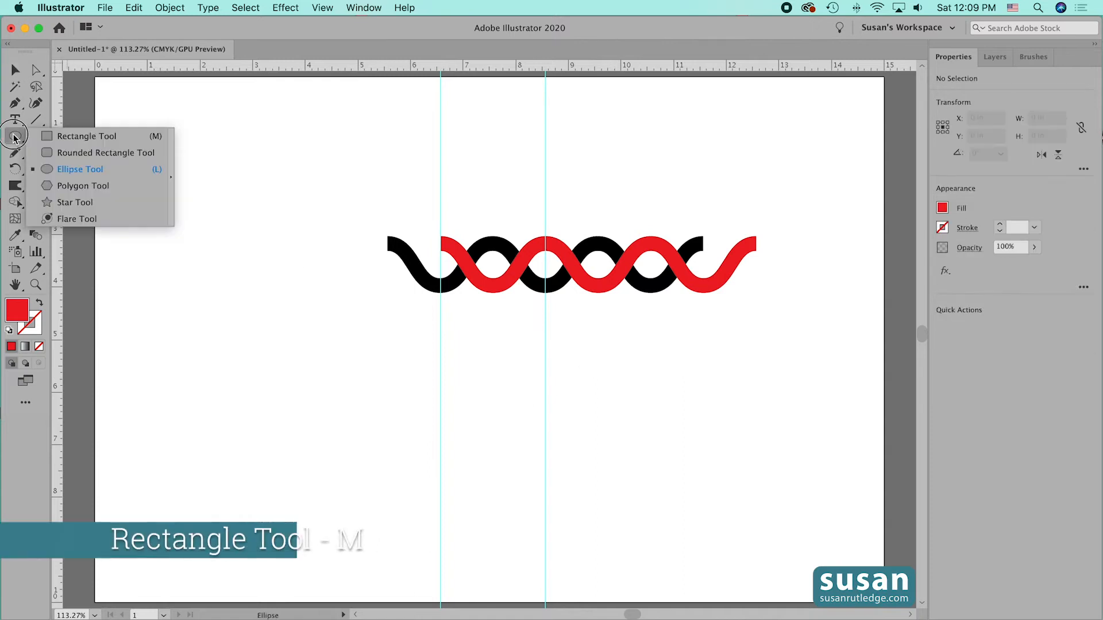
pyautogui.click(87, 136)
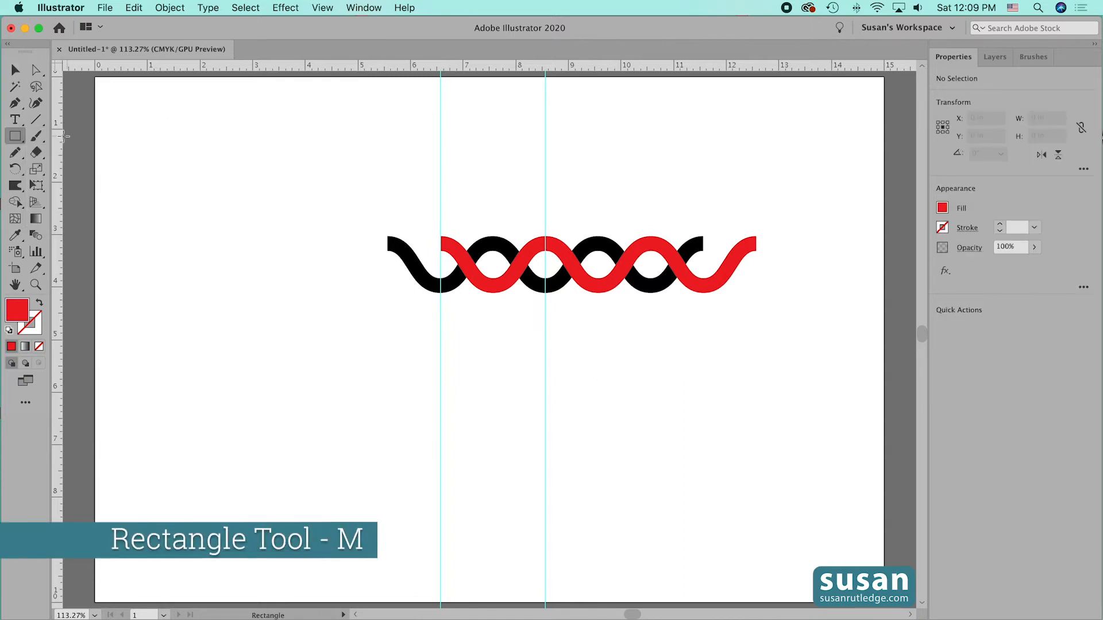
pyautogui.click(943, 208)
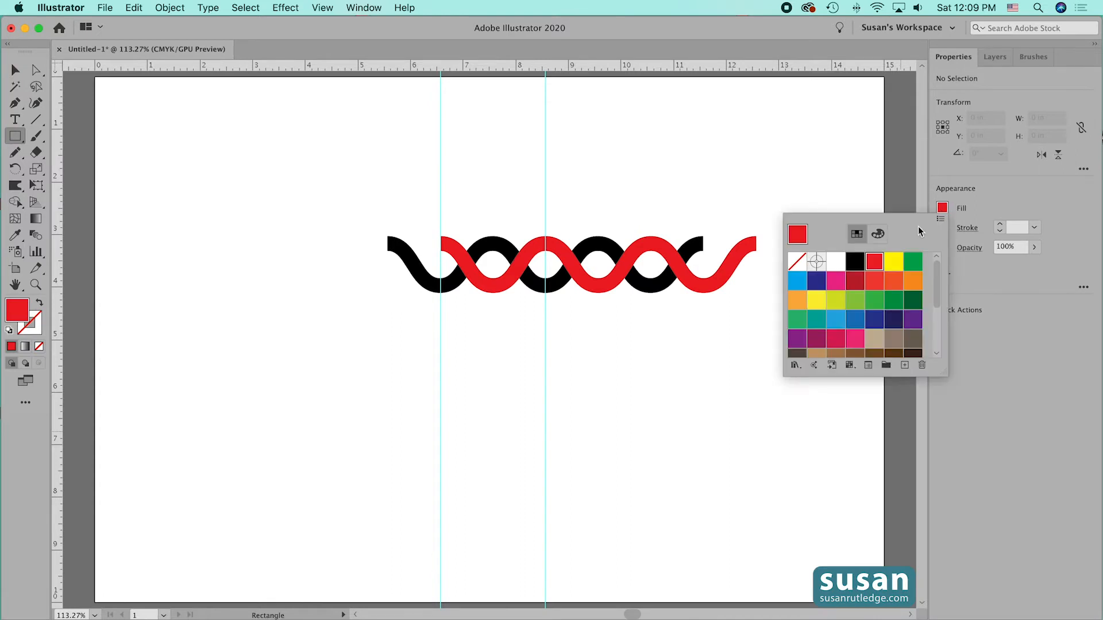
pyautogui.click(797, 264)
pyautogui.click(996, 275)
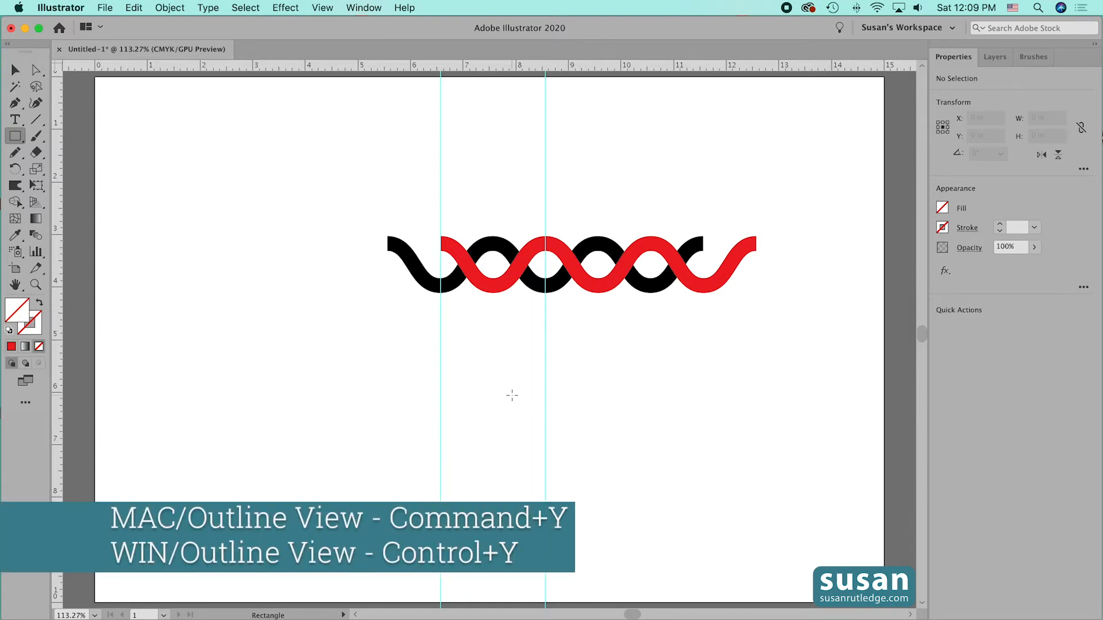
pyautogui.press('super+y')
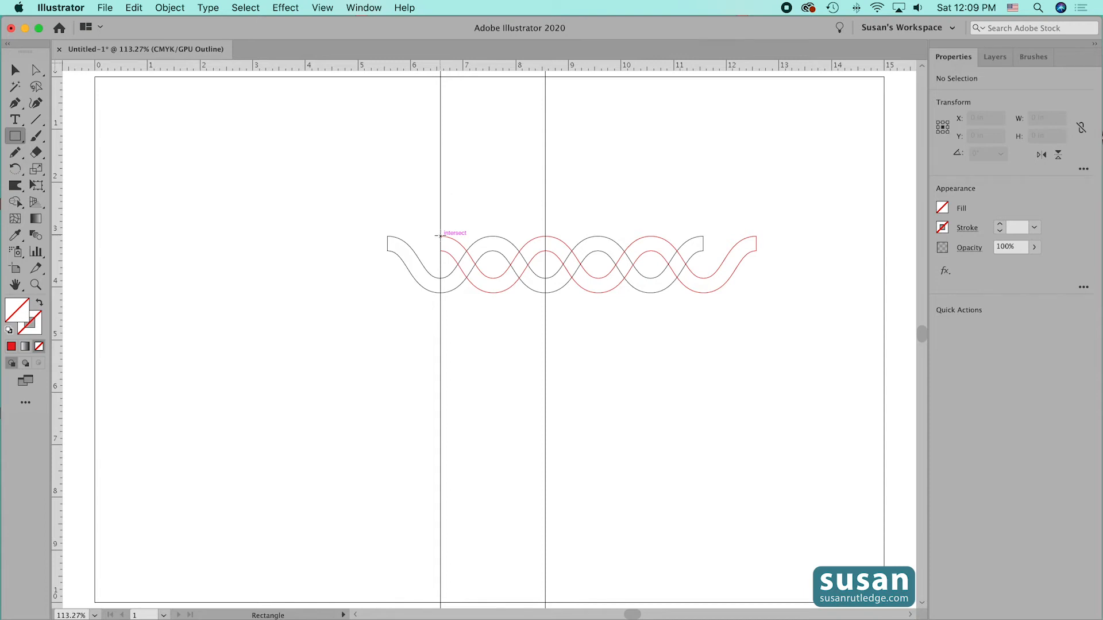
pyautogui.moveTo(440, 236); pyautogui.dragTo(545, 292)
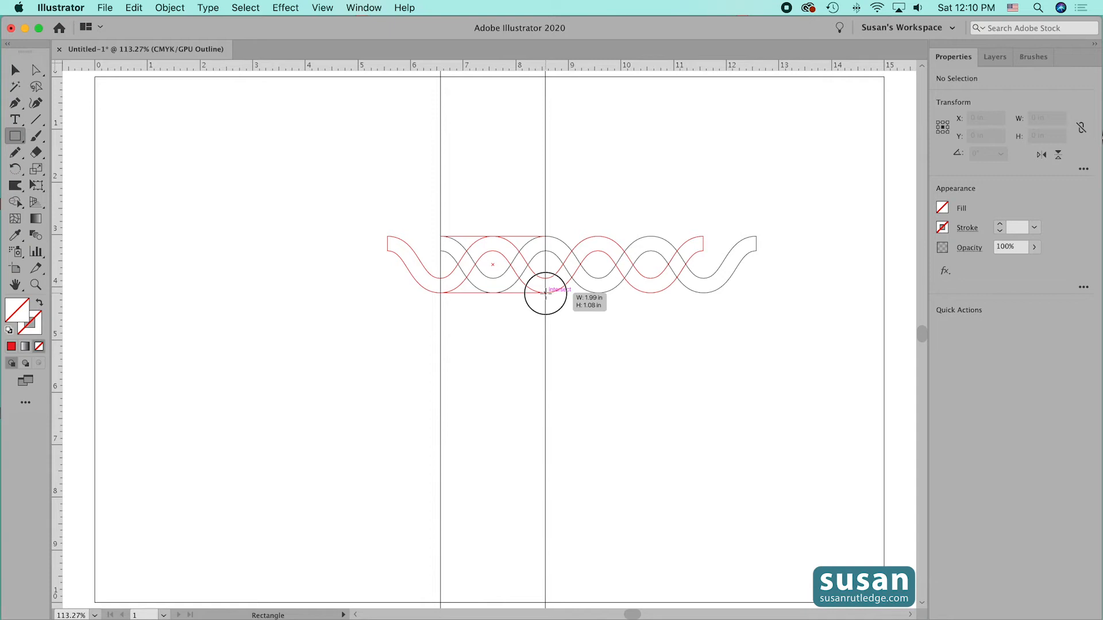
pyautogui.moveTo(545, 293); pyautogui.dragTo(545, 293)
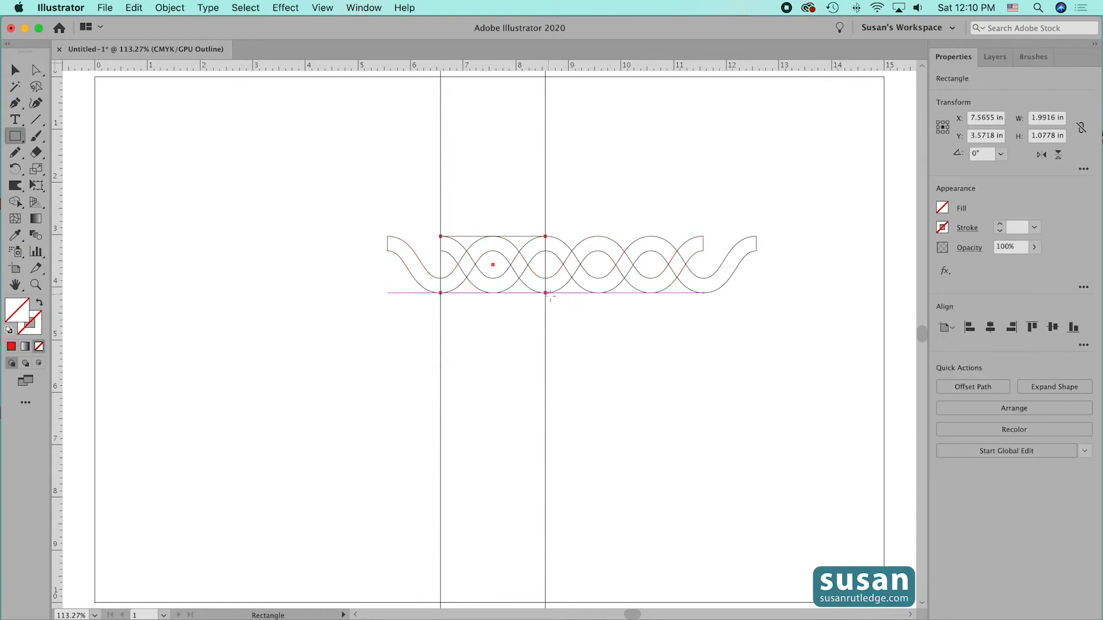
pyautogui.click(15, 70)
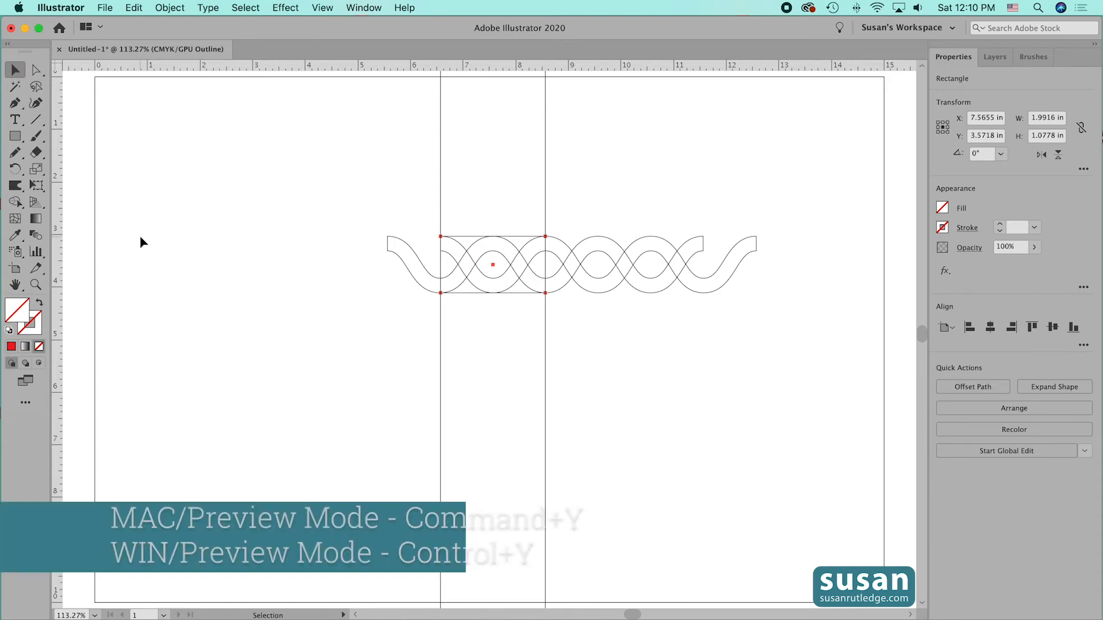
pyautogui.press('super+y')
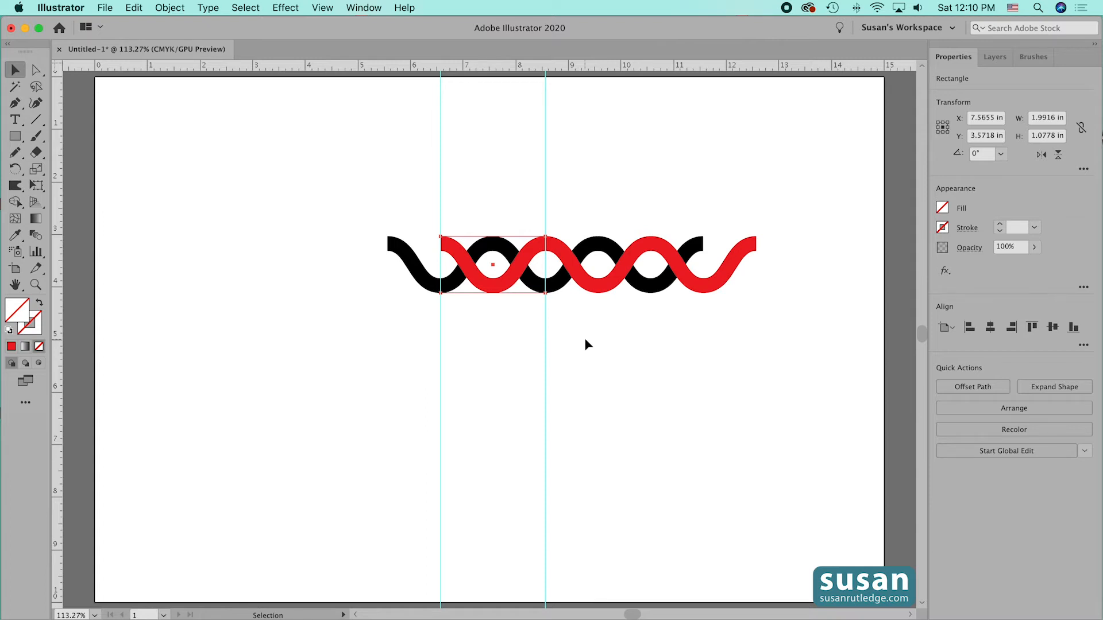
# - Expand Layer 2 and rename the new rectangle as BB
pyautogui.click(996, 58)
pyautogui.click(939, 79)
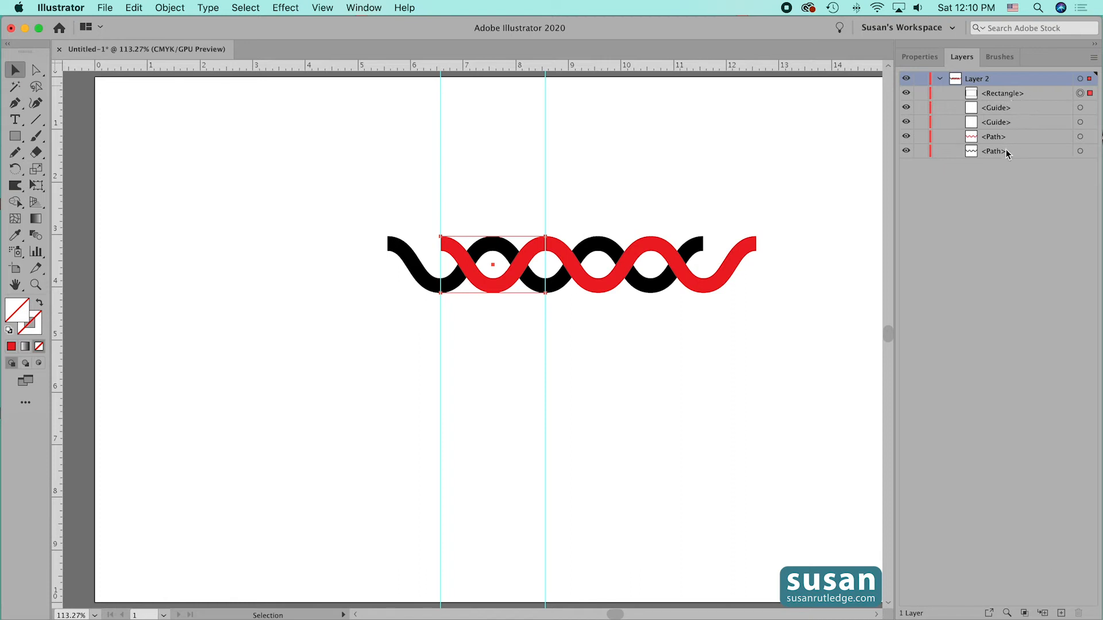
pyautogui.doubleClick(1006, 93)
pyautogui.write('BB')
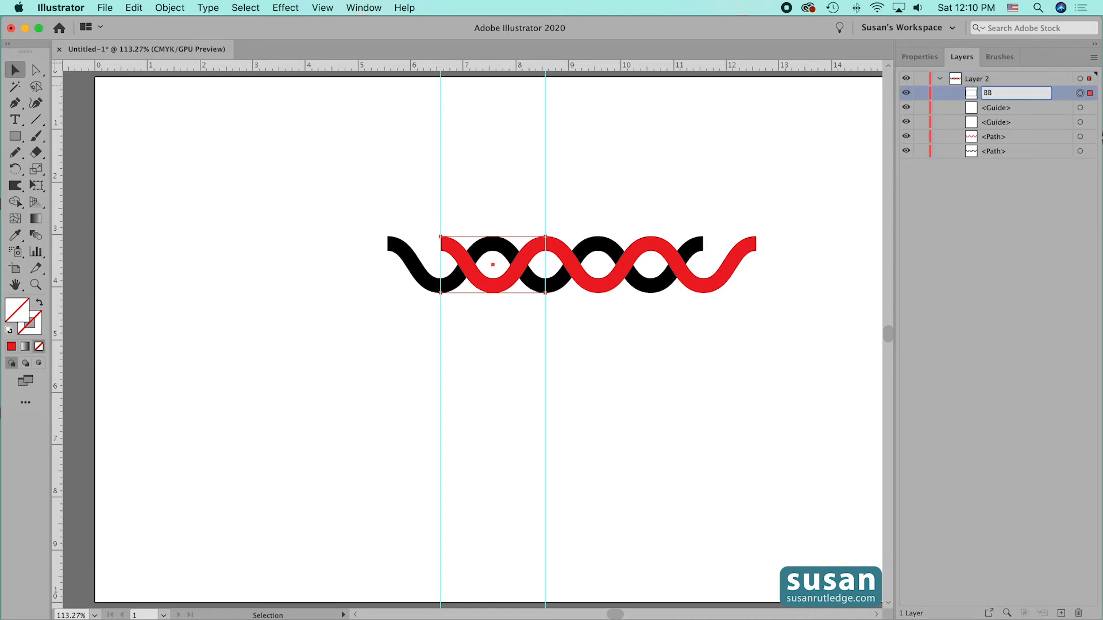
pyautogui.click(1005, 205)
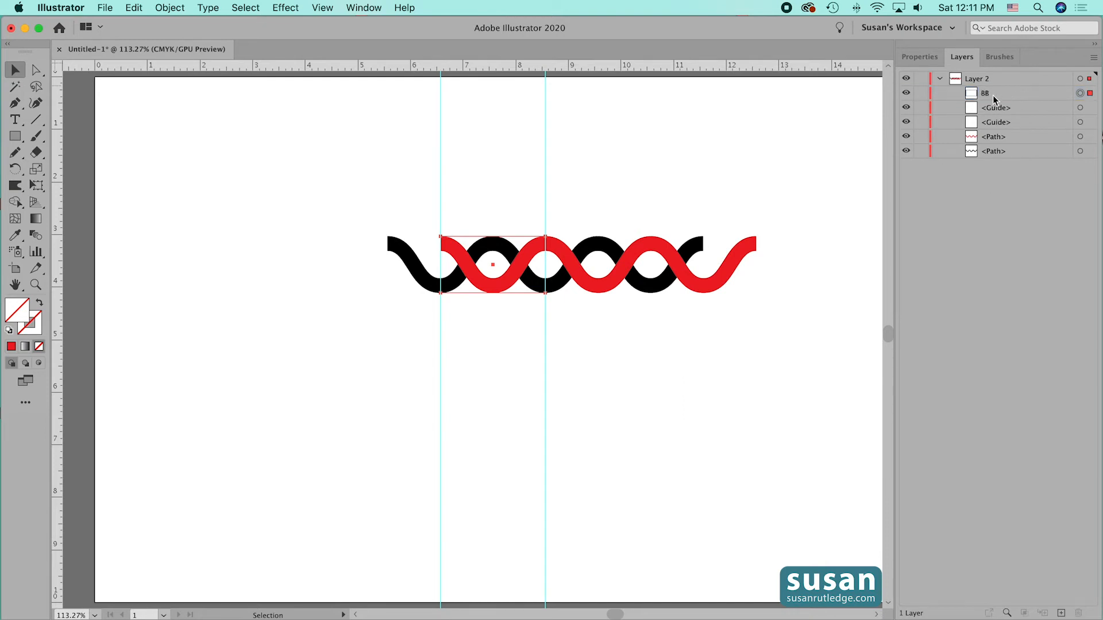
# - Send the BB rectangle behind both waves and delete the two vertical guides
pyautogui.click(1011, 95)
pyautogui.moveTo(974, 95); pyautogui.dragTo(975, 157)
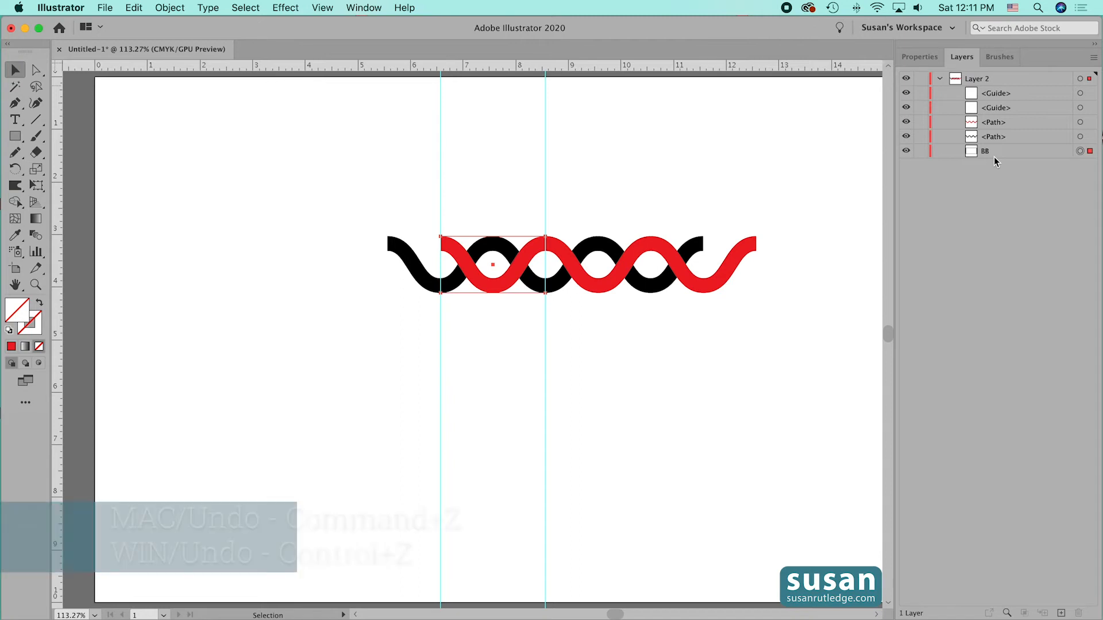
pyautogui.press('super+z')
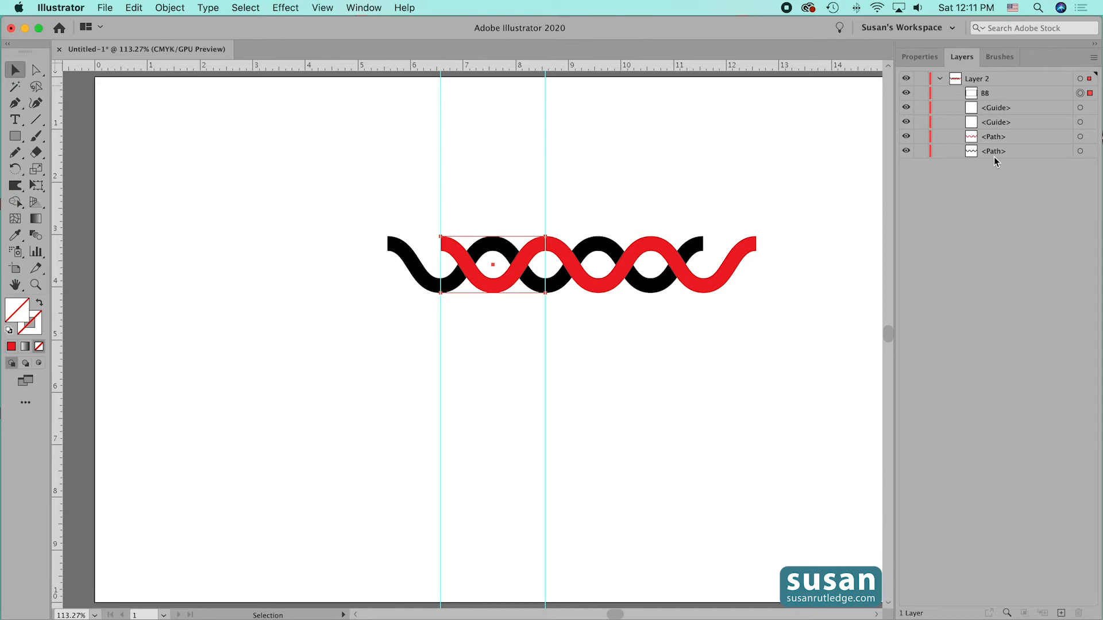
pyautogui.press('shift+super+bracketleft')
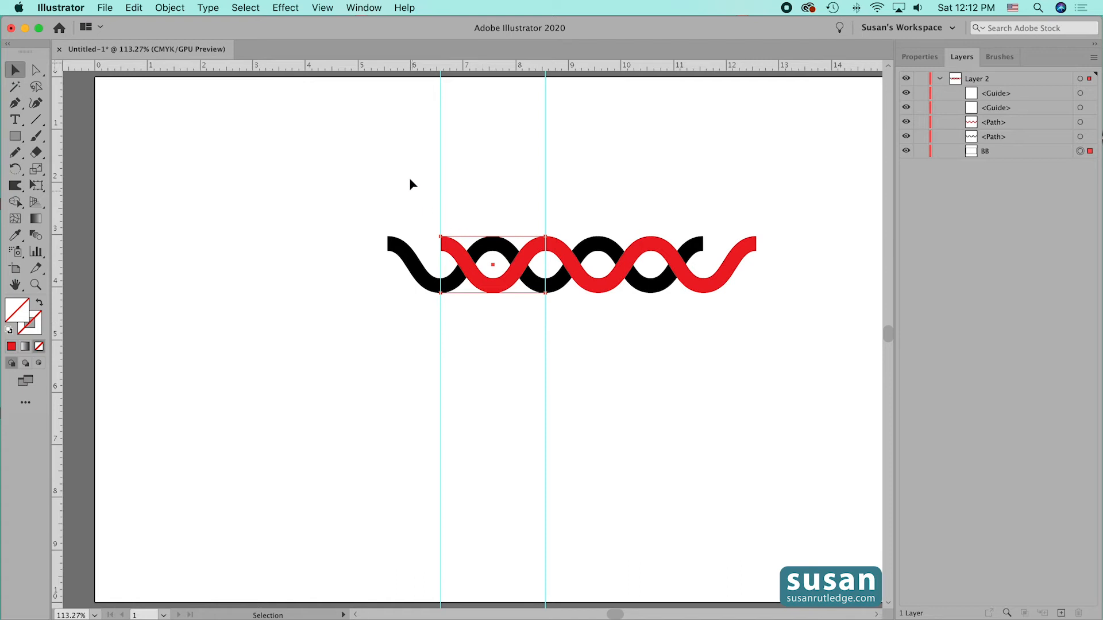
pyautogui.moveTo(402, 147); pyautogui.dragTo(585, 151)
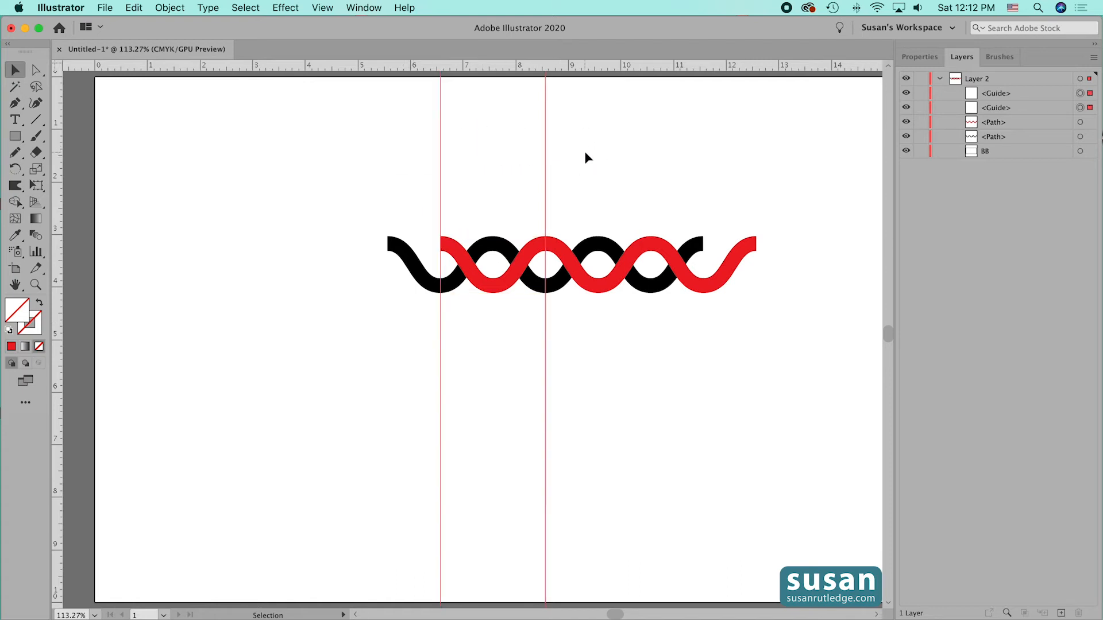
pyautogui.press('Delete')
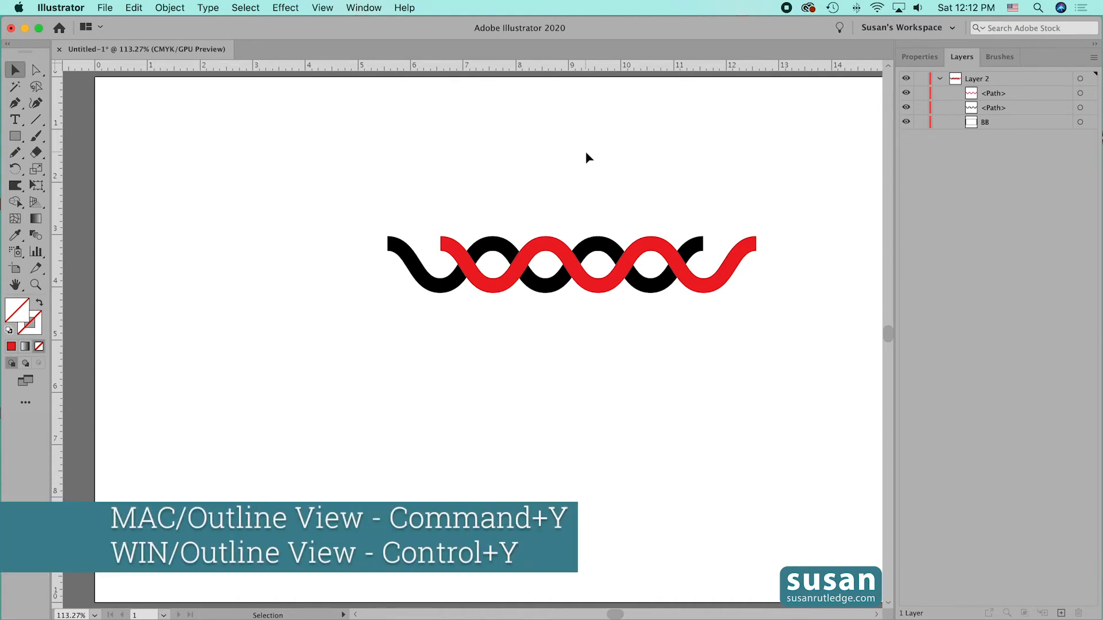
# - In Outline view, split both waves and the BB rectangle along their overlaps with the Pathfinder's Divide operation
pyautogui.press('super+y')
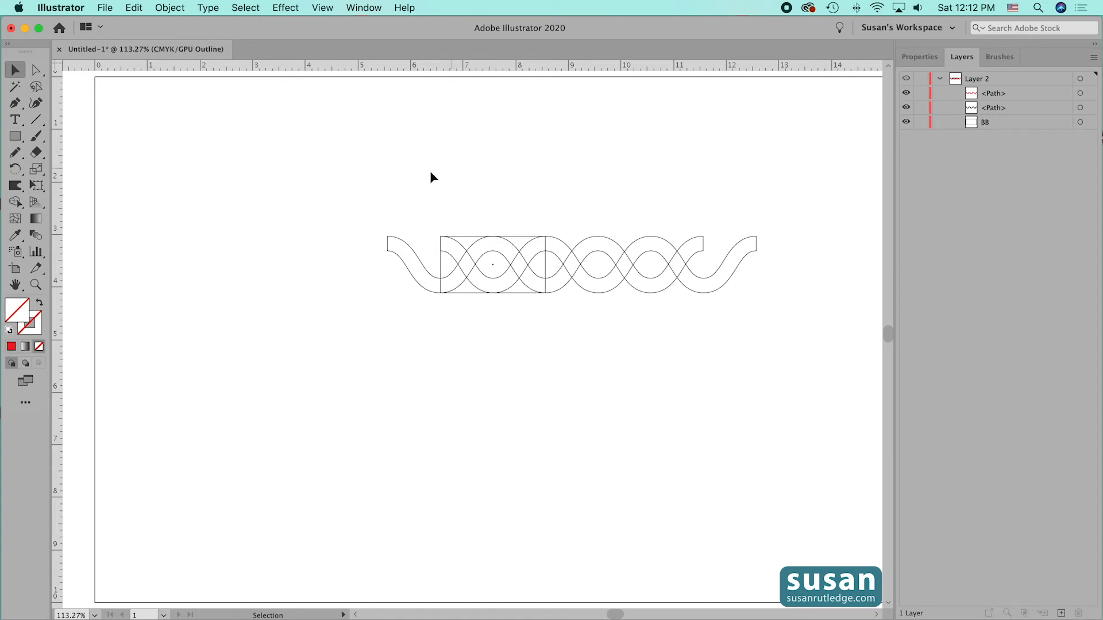
pyautogui.moveTo(356, 183); pyautogui.dragTo(801, 350)
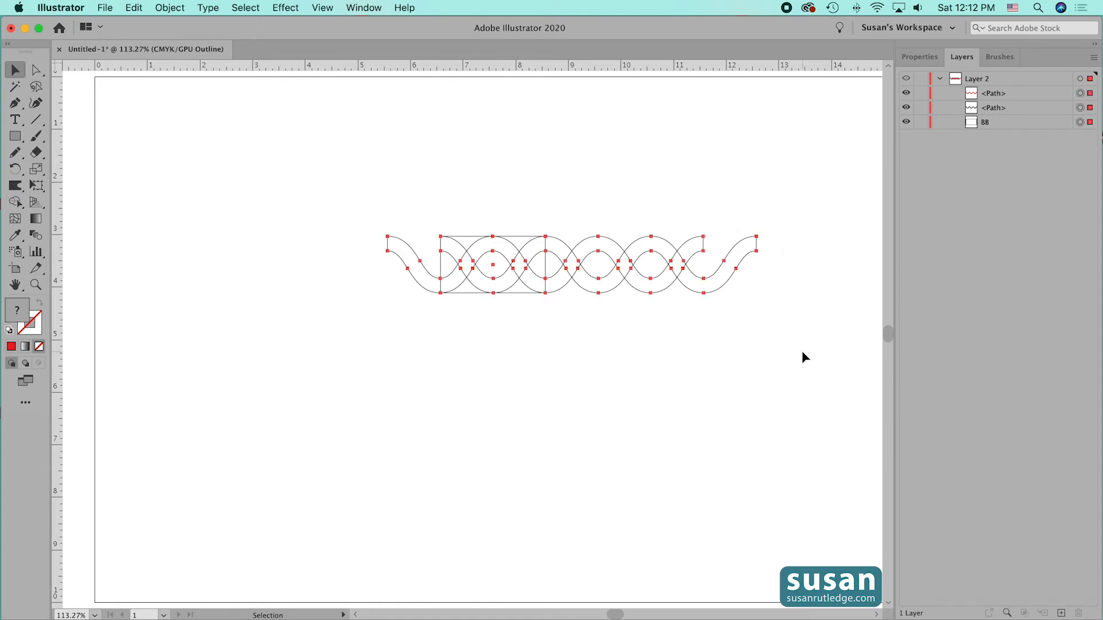
pyautogui.click(919, 56)
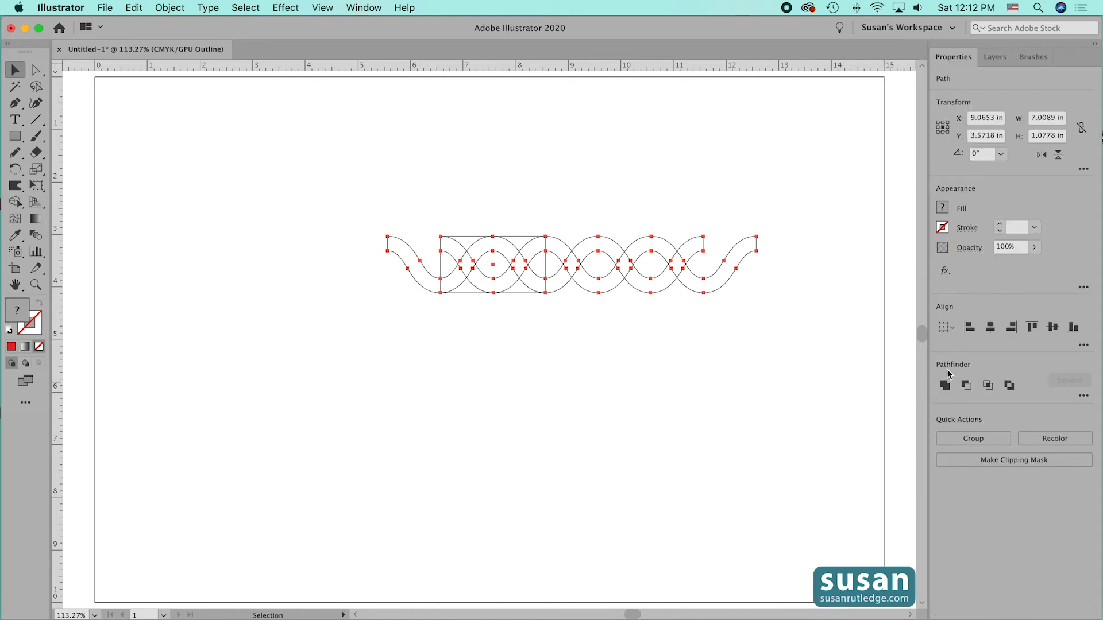
pyautogui.click(1084, 397)
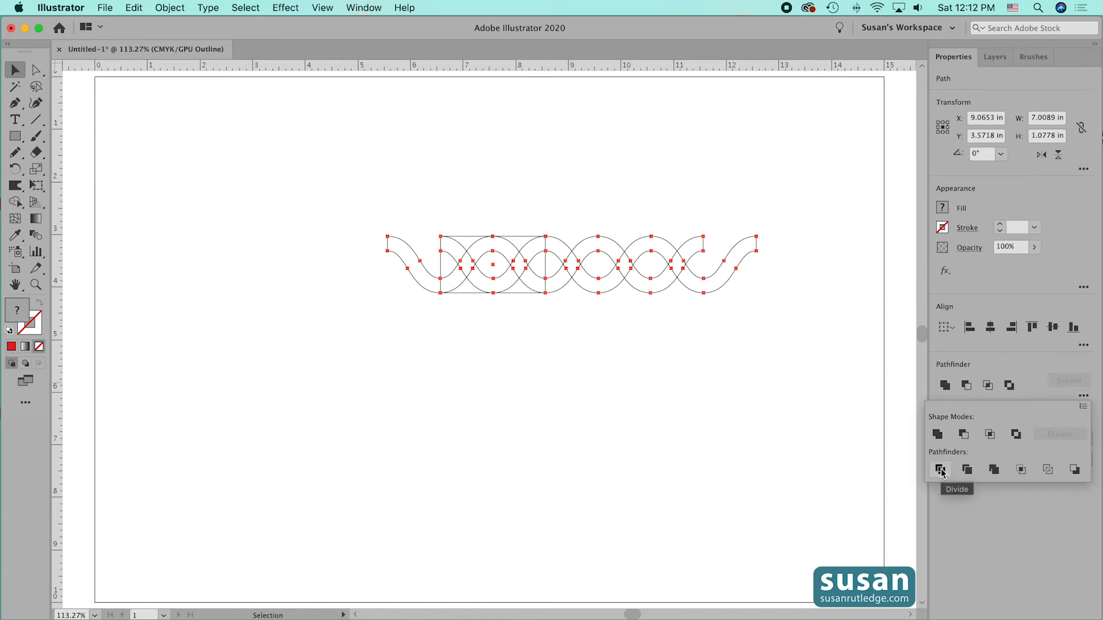
pyautogui.click(941, 472)
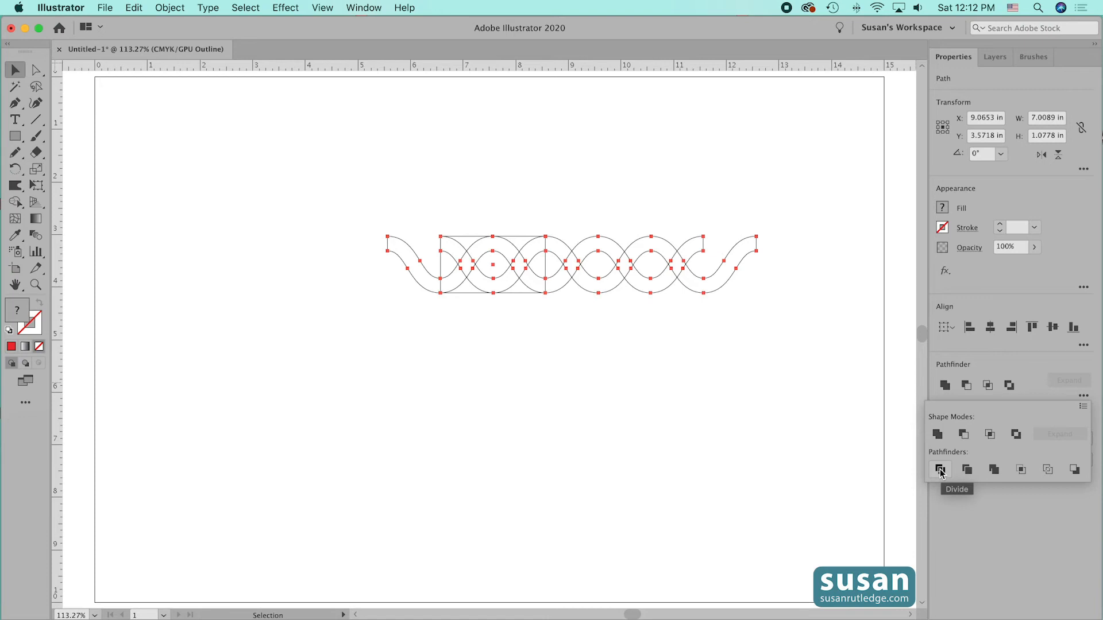
pyautogui.click(940, 470)
# - Ungroup the whole divided wave artwork
pyautogui.click(414, 339)
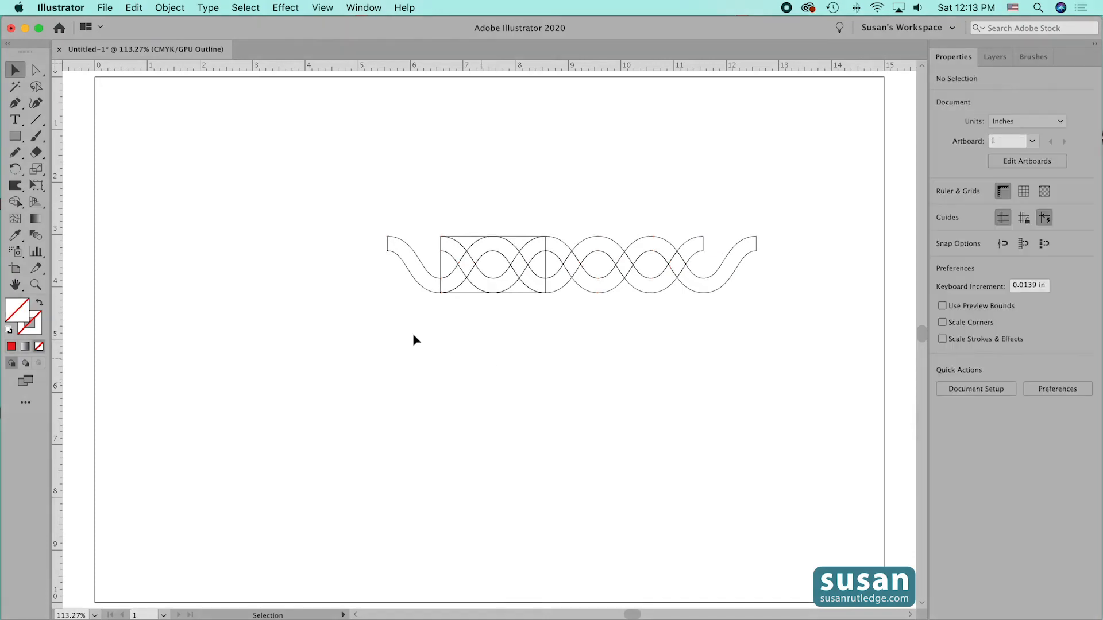
pyautogui.click(368, 200)
pyautogui.moveTo(389, 194); pyautogui.dragTo(770, 306)
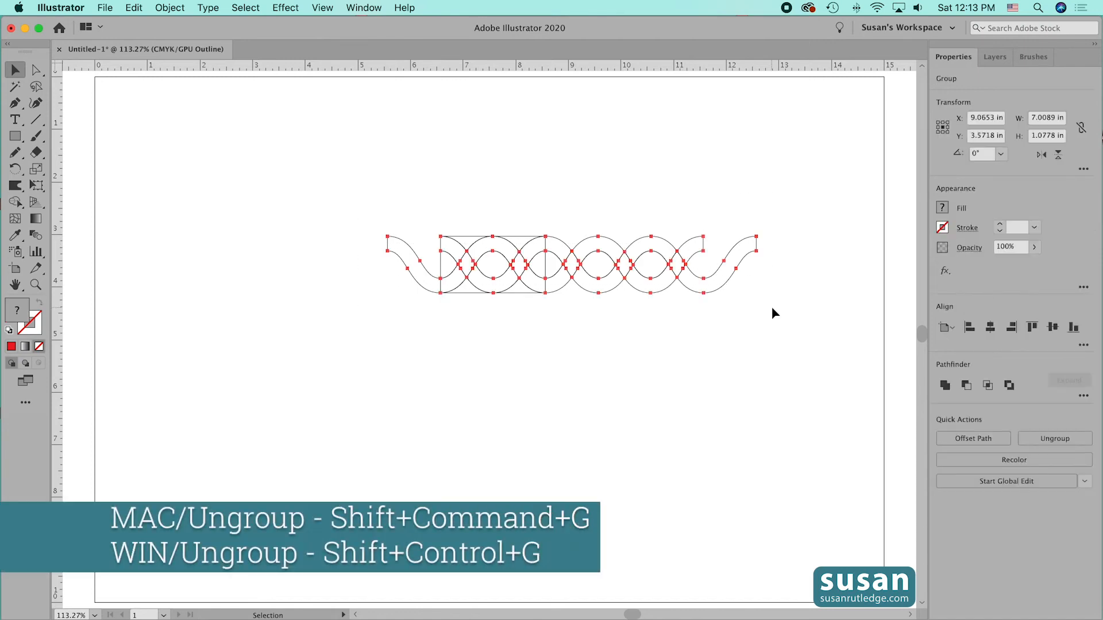
pyautogui.press('super+shift+g')
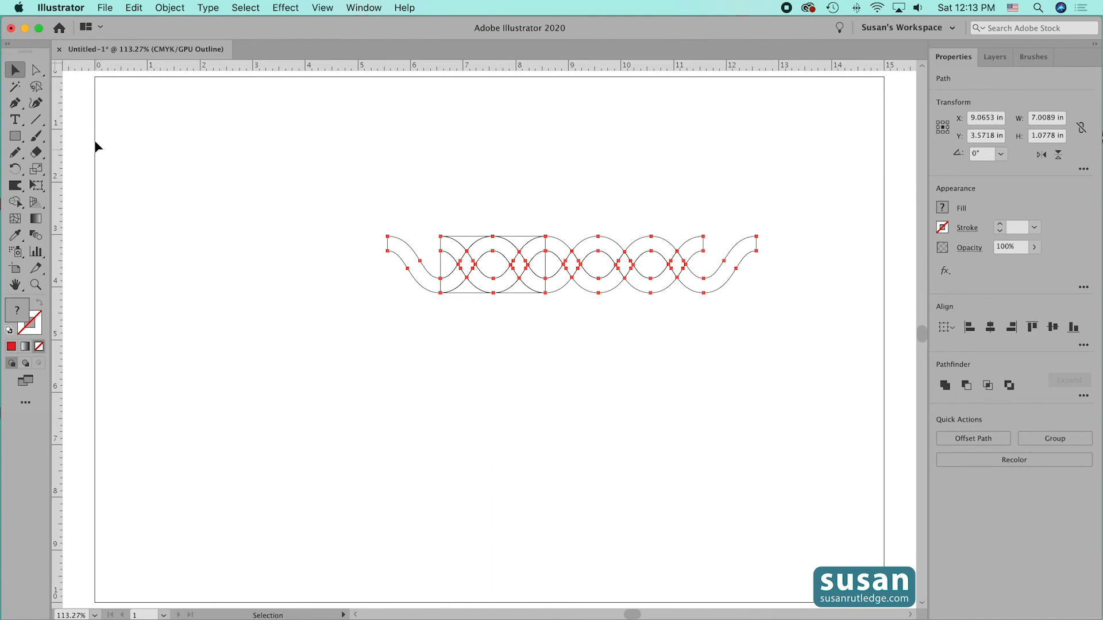
# - Delete all the wave pieces beyond the rectangle's right edge, including their leftover anchor points
pyautogui.click(35, 71)
pyautogui.moveTo(36, 71); pyautogui.dragTo(82, 71)
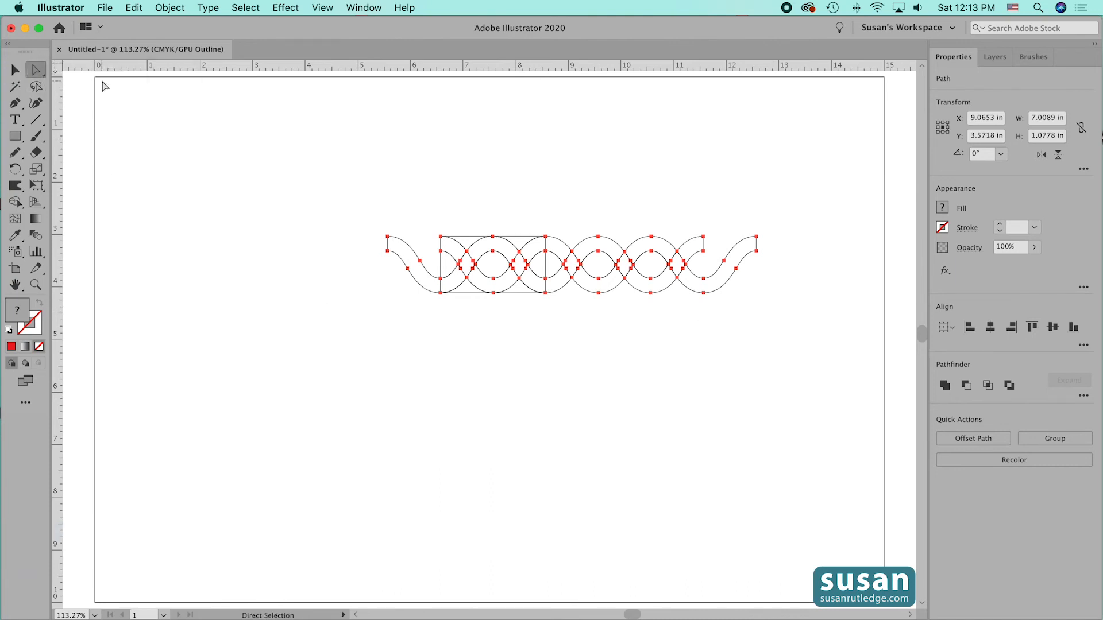
pyautogui.moveTo(550, 216); pyautogui.dragTo(770, 316)
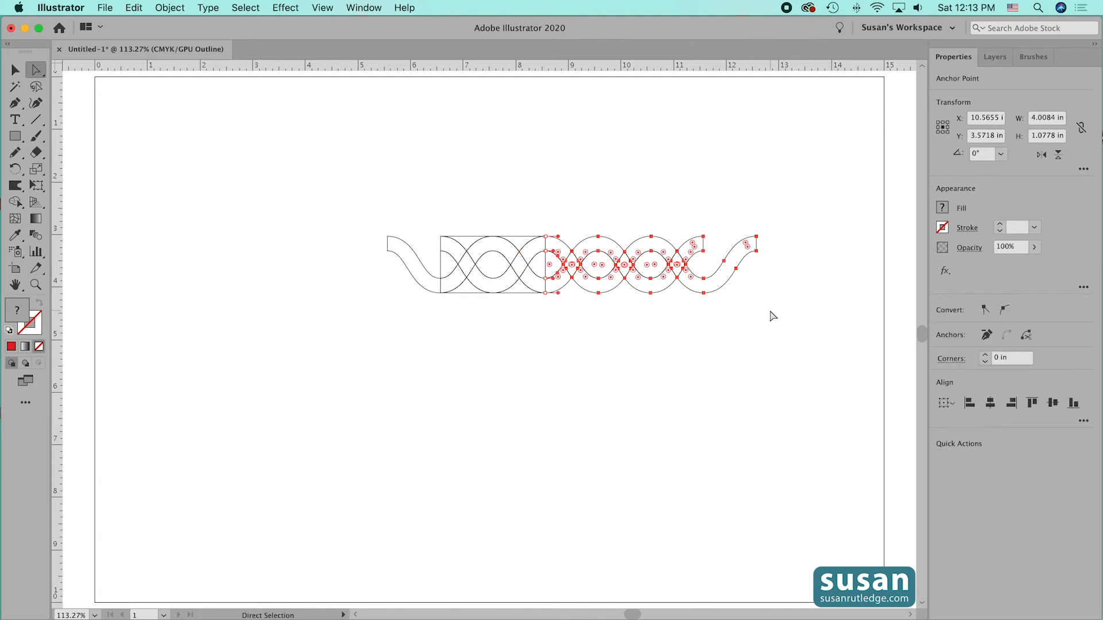
pyautogui.press('Delete')
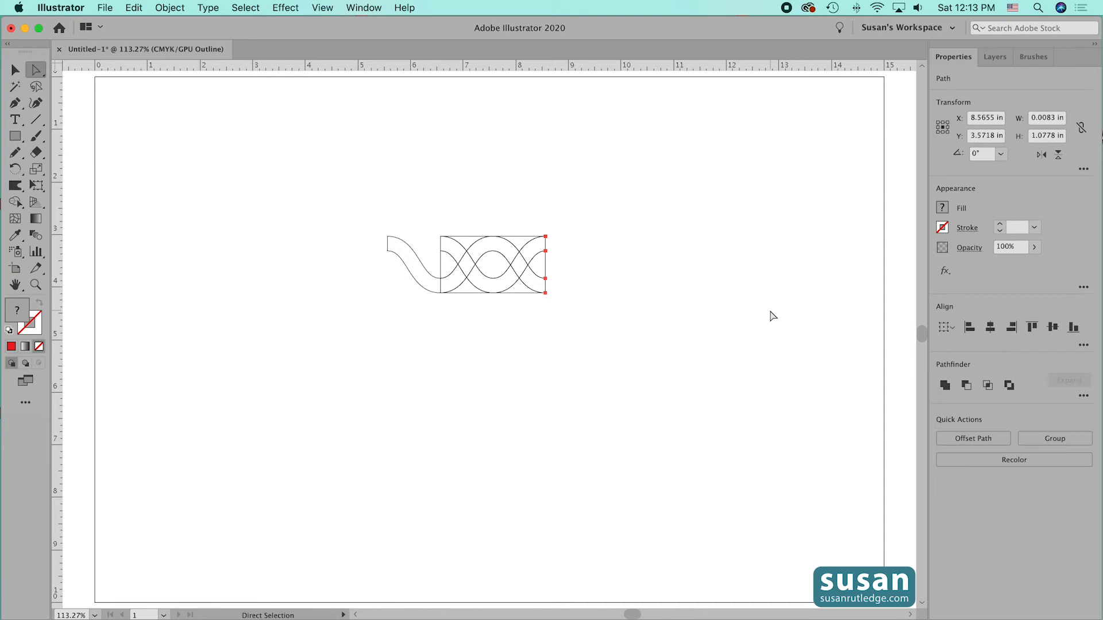
pyautogui.click(772, 316)
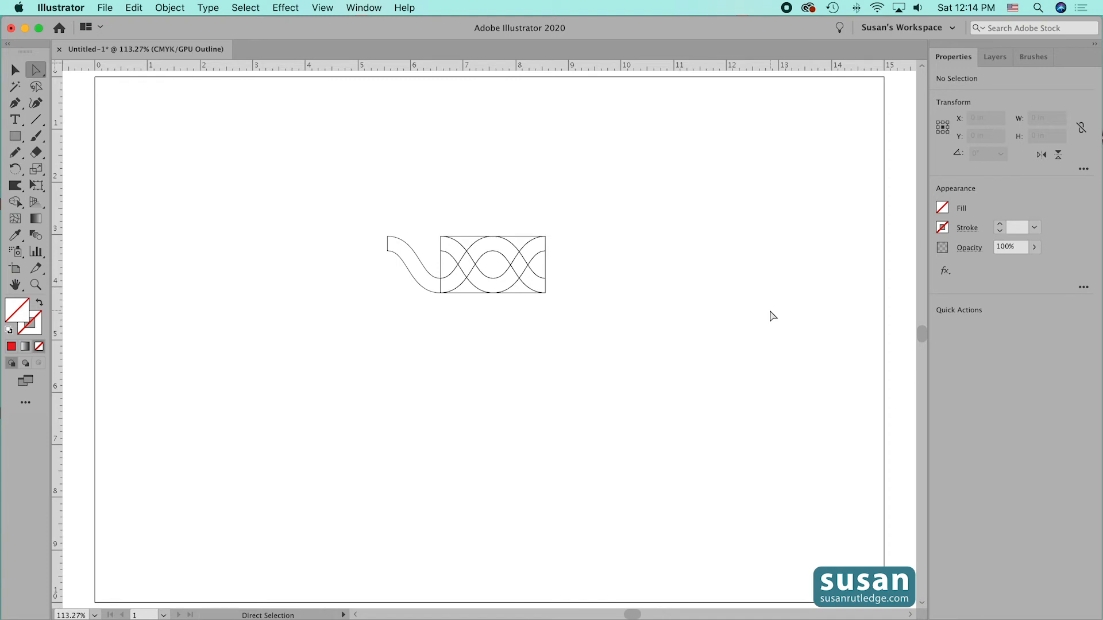
# - Delete the wave piece protruding from the rectangle's left side and return to Preview mode
pyautogui.moveTo(357, 195); pyautogui.dragTo(433, 325)
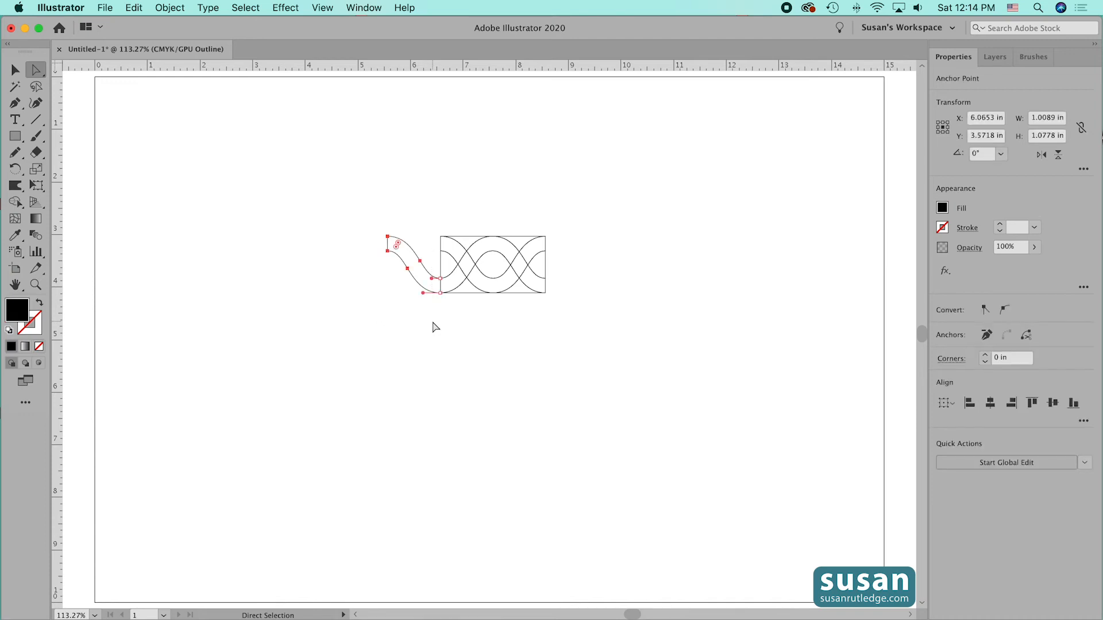
pyautogui.press('Delete')
pyautogui.press('Delete')
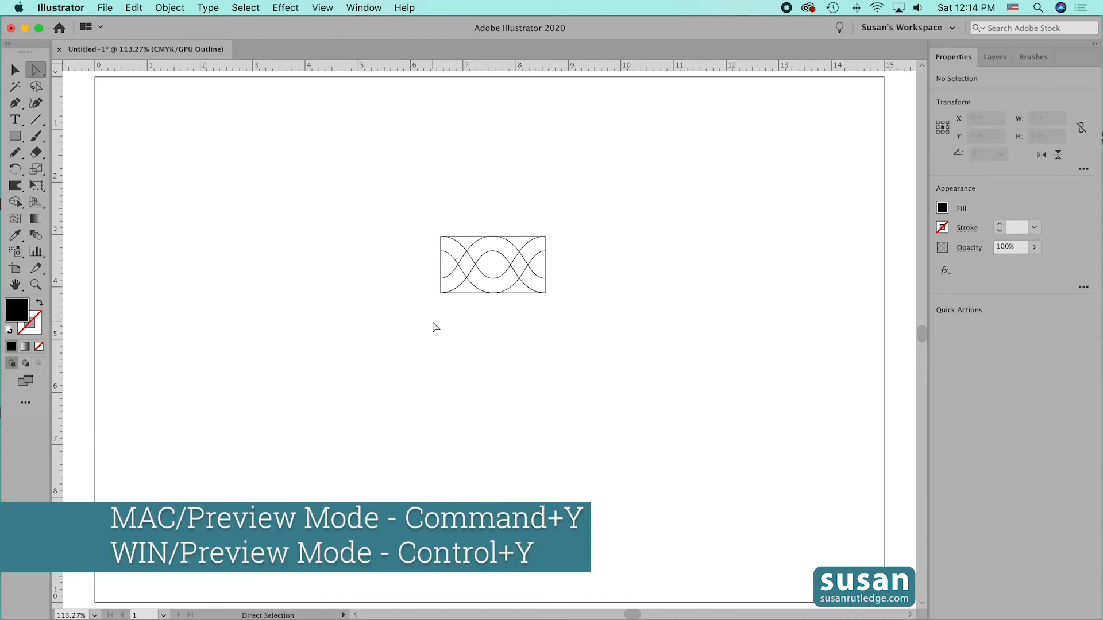
pyautogui.press('super+y')
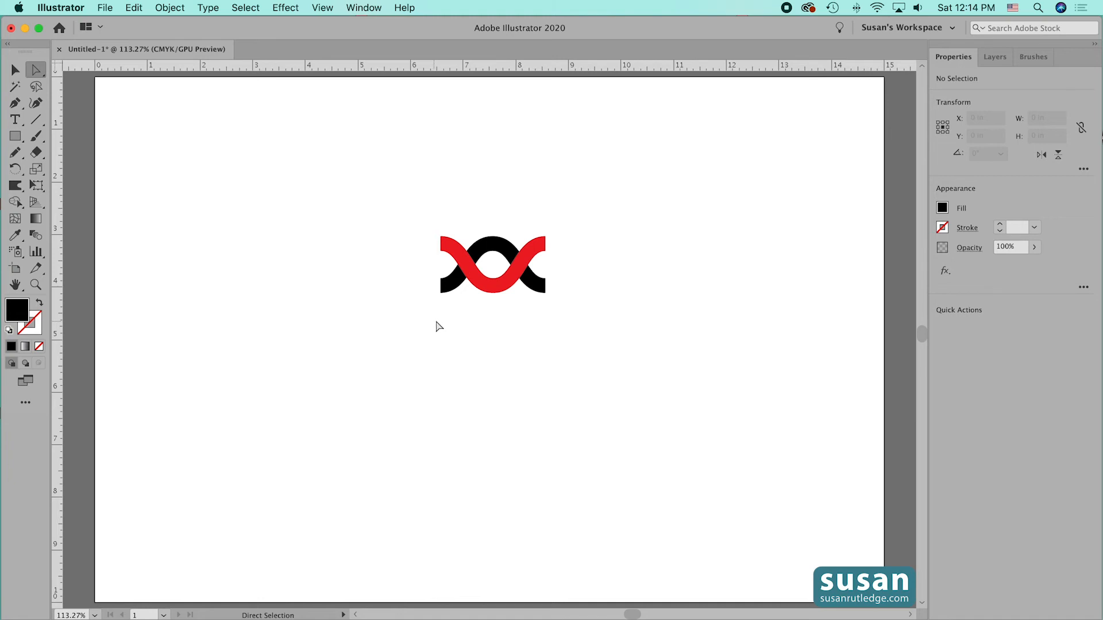
# - Recolor the red piece at the left crossing black by sampling the black strand with the Eyedropper
pyautogui.click(468, 269)
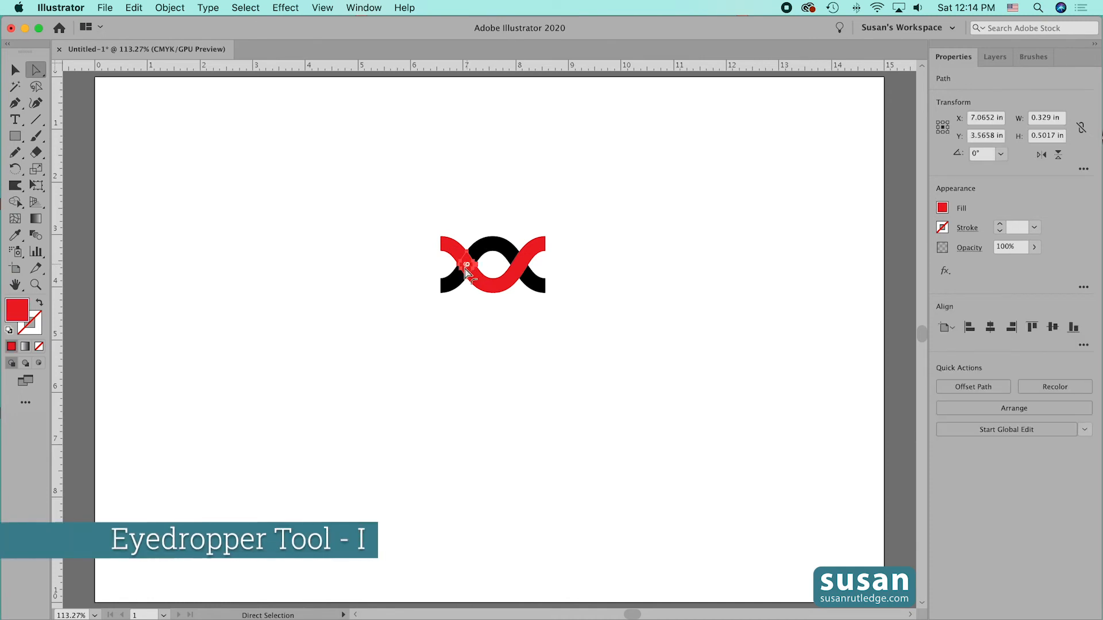
pyautogui.press('i')
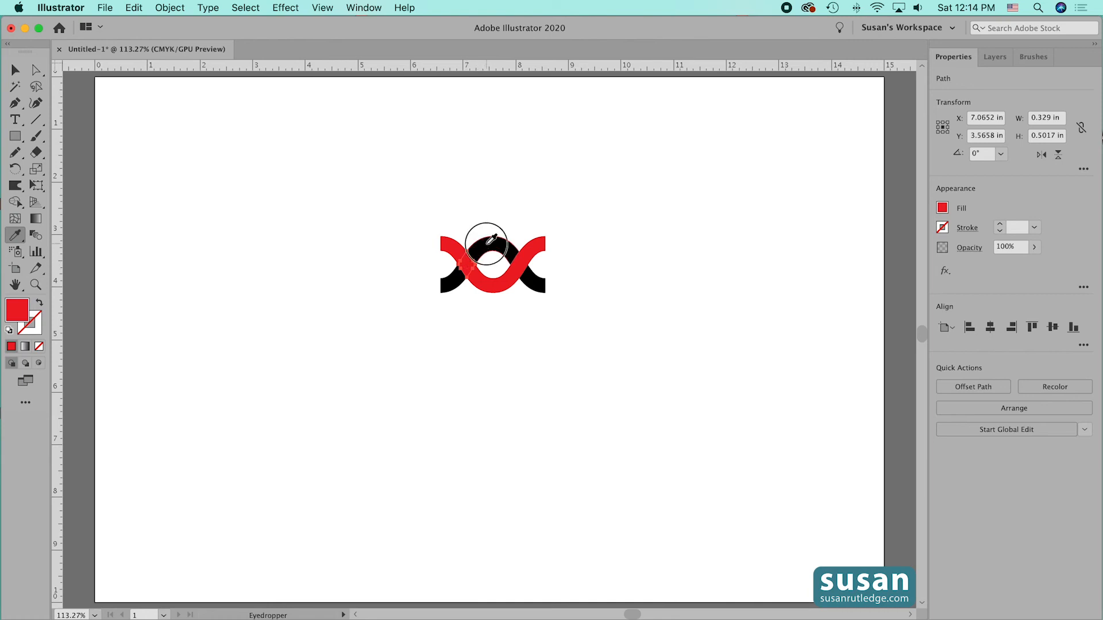
pyautogui.click(489, 241)
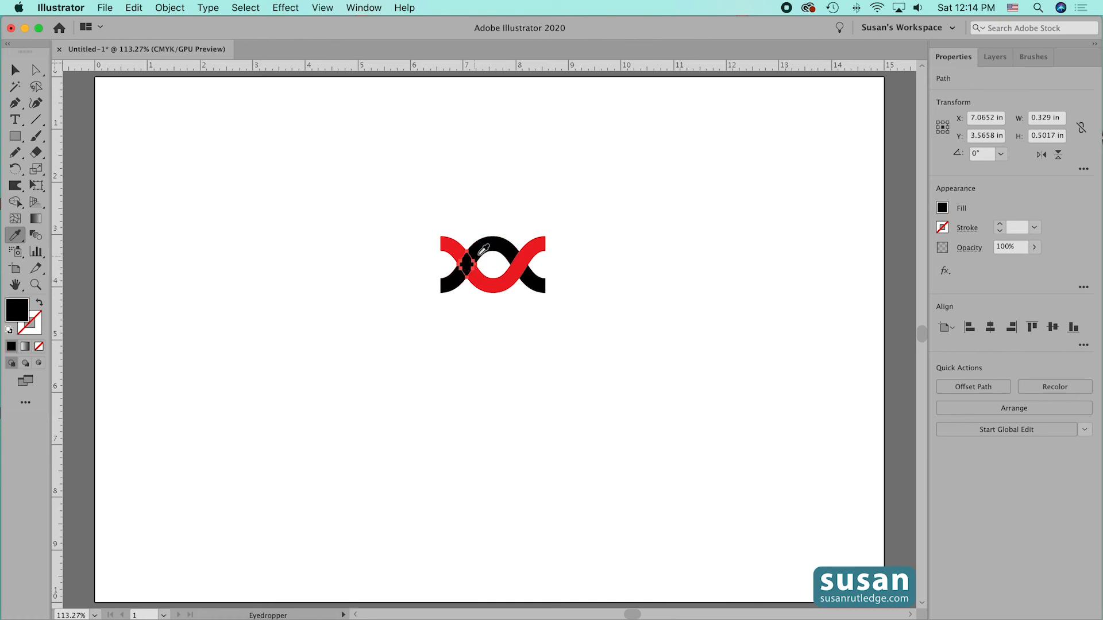
# - Group all the pieces of the trimmed two-strand wave tile into one object
pyautogui.click(14, 71)
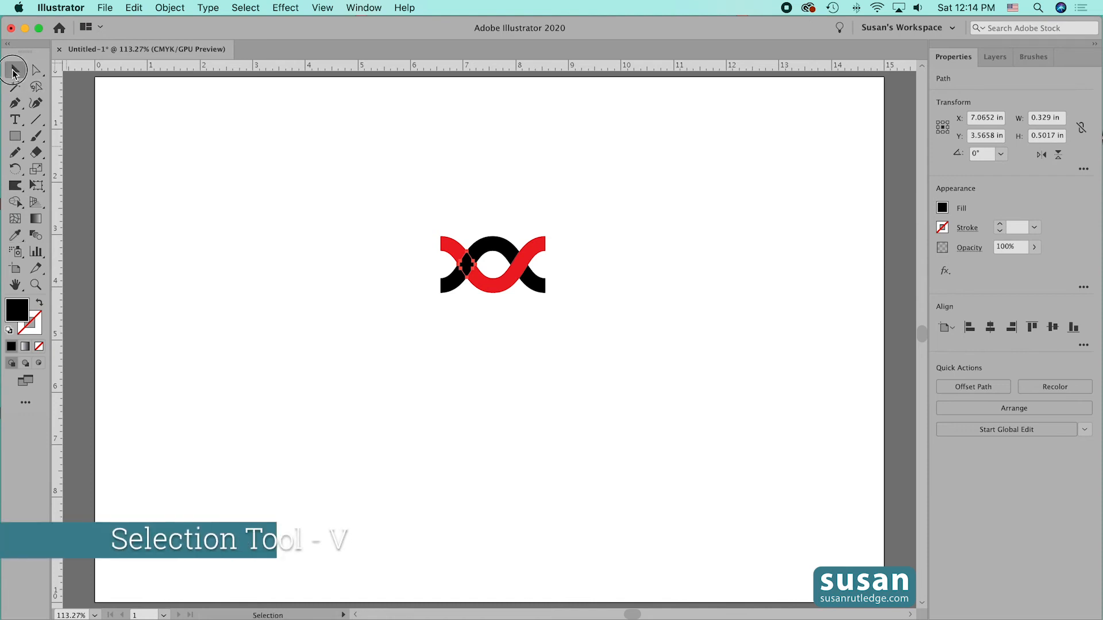
pyautogui.click(490, 327)
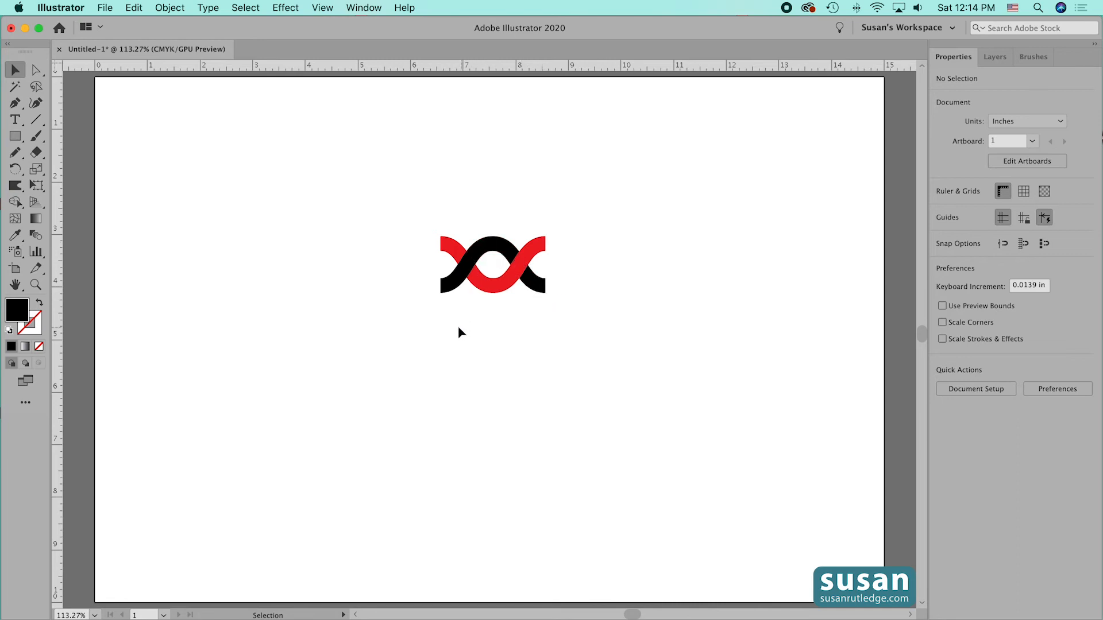
pyautogui.moveTo(400, 202); pyautogui.dragTo(599, 325)
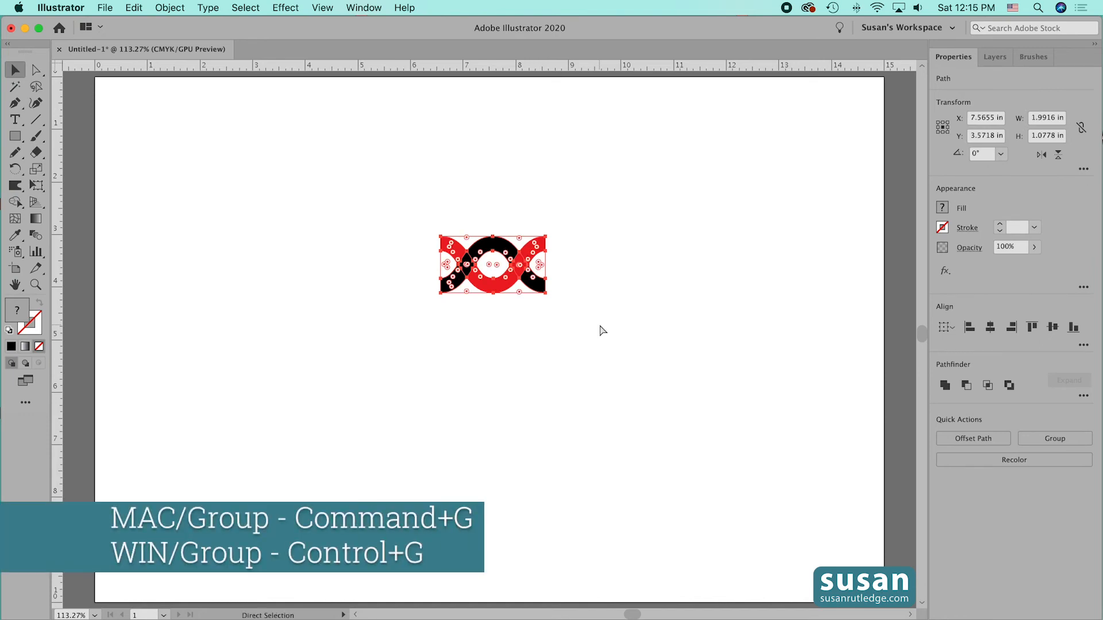
pyautogui.press('super+g')
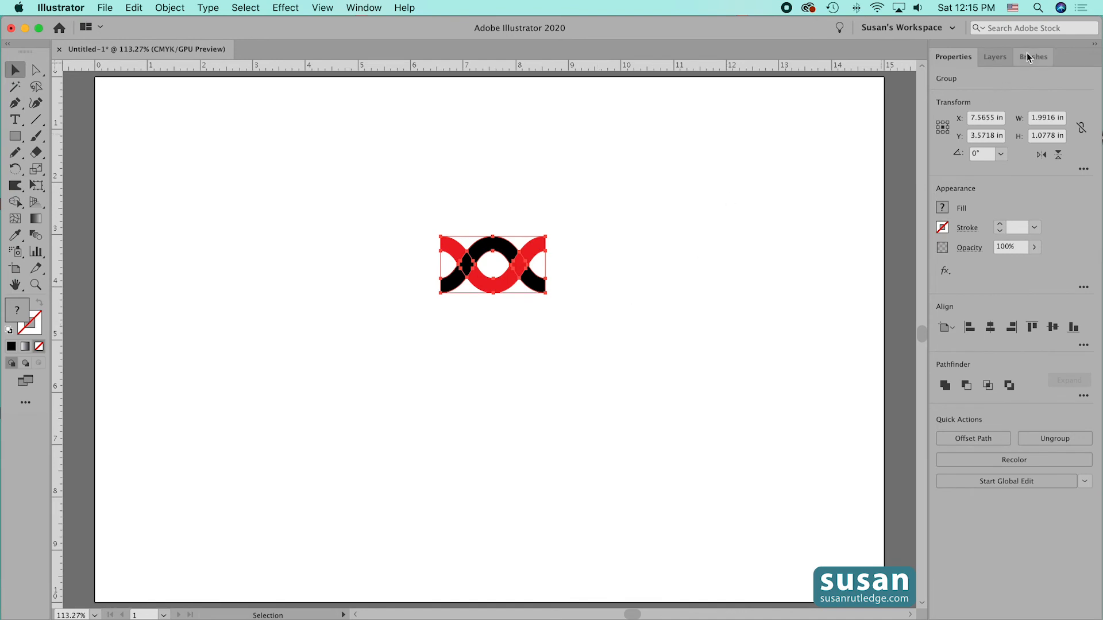
# - Create a new pattern brush from the grouped wave tile and name it Interlock
pyautogui.click(1027, 56)
pyautogui.moveTo(495, 287); pyautogui.dragTo(921, 141)
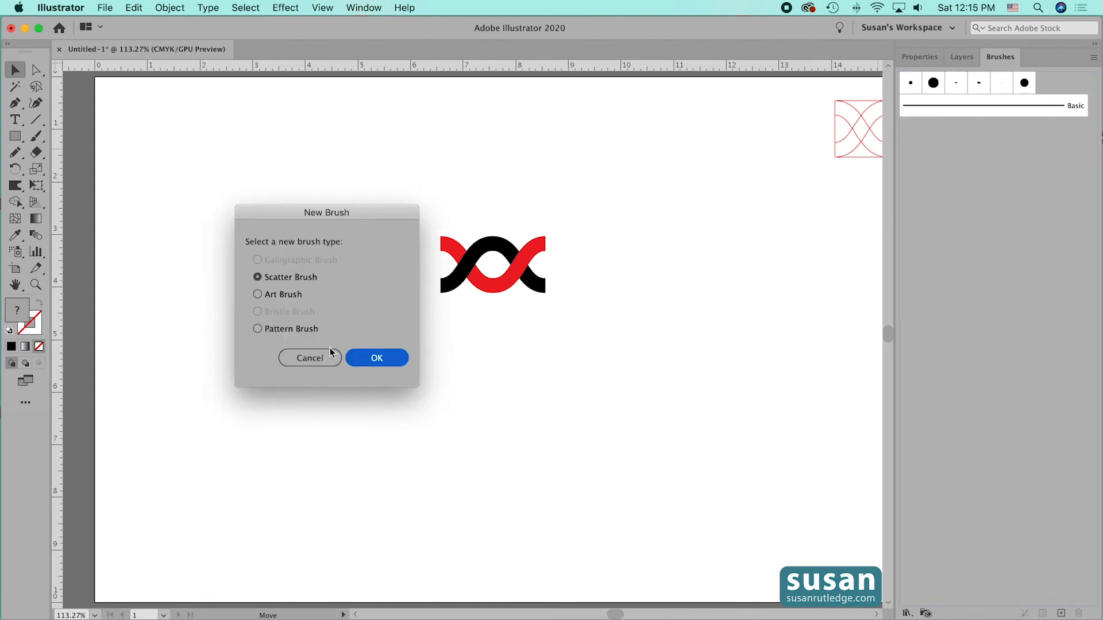
pyautogui.click(257, 329)
pyautogui.click(375, 358)
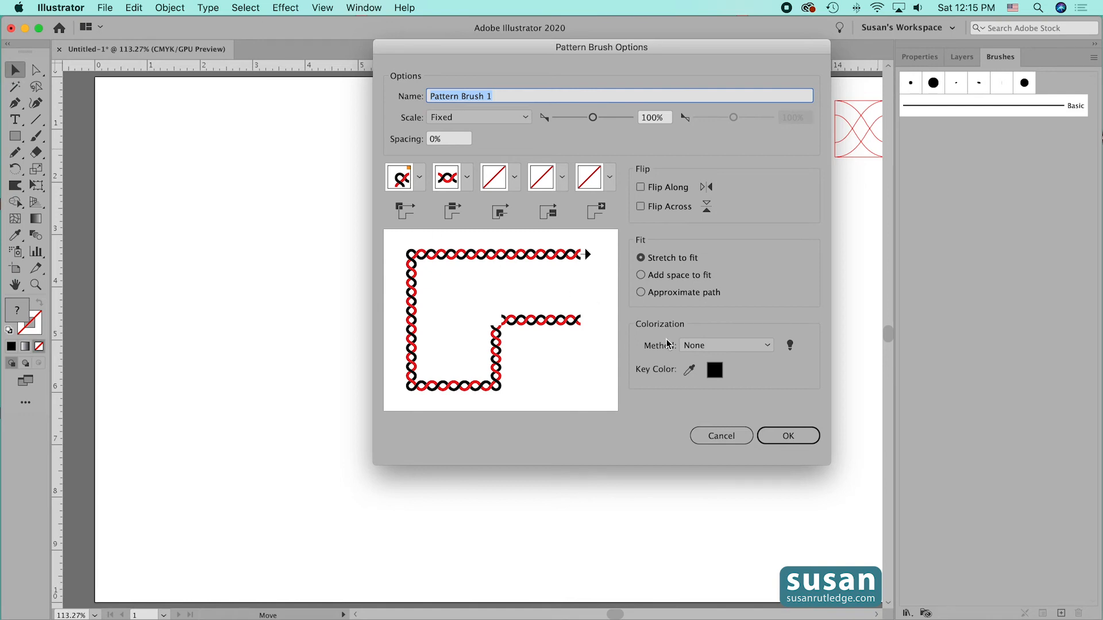
pyautogui.write('Interlock')
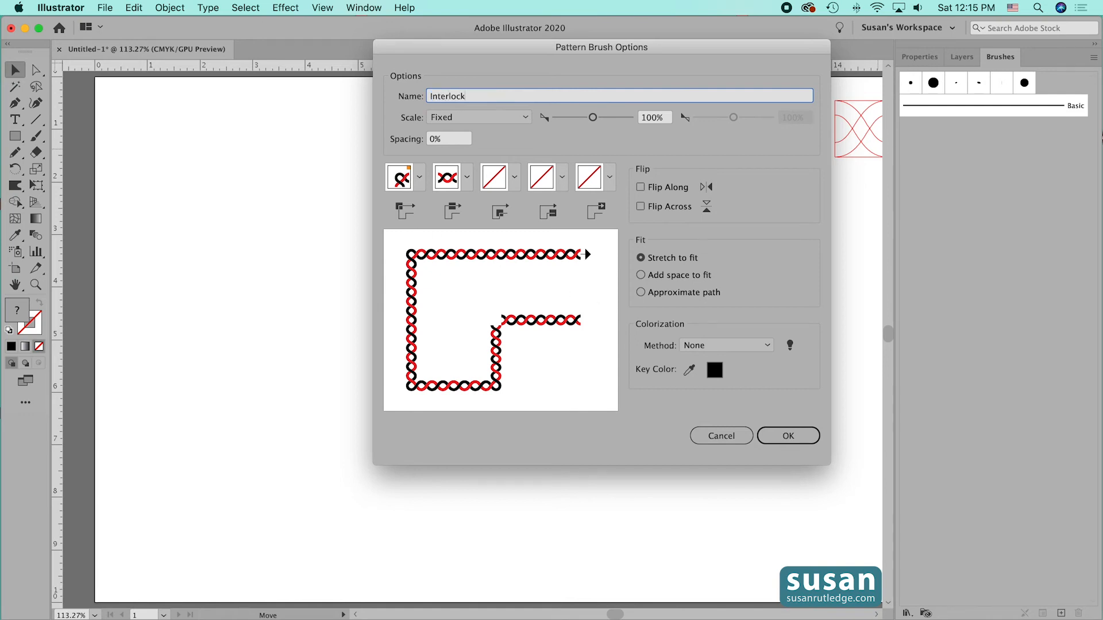
pyautogui.click(784, 436)
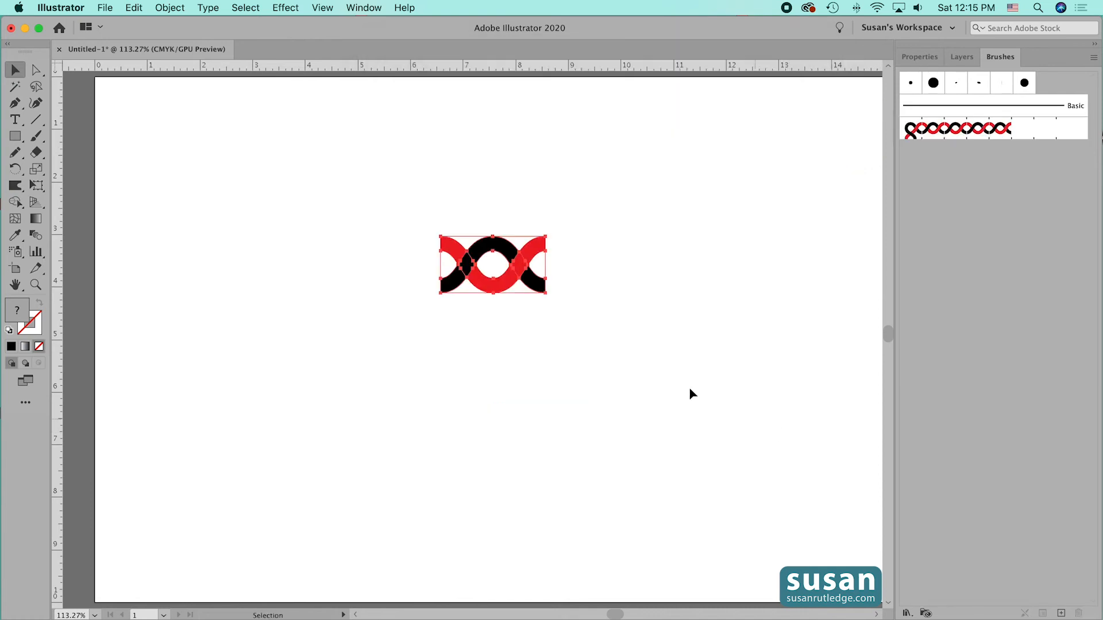
# - Move the wave tile to the artboard's upper-left corner and draw an ellipse about 10.23 in wide and 7.94 in high beside it
pyautogui.moveTo(502, 295); pyautogui.dragTo(167, 146)
pyautogui.press('m')
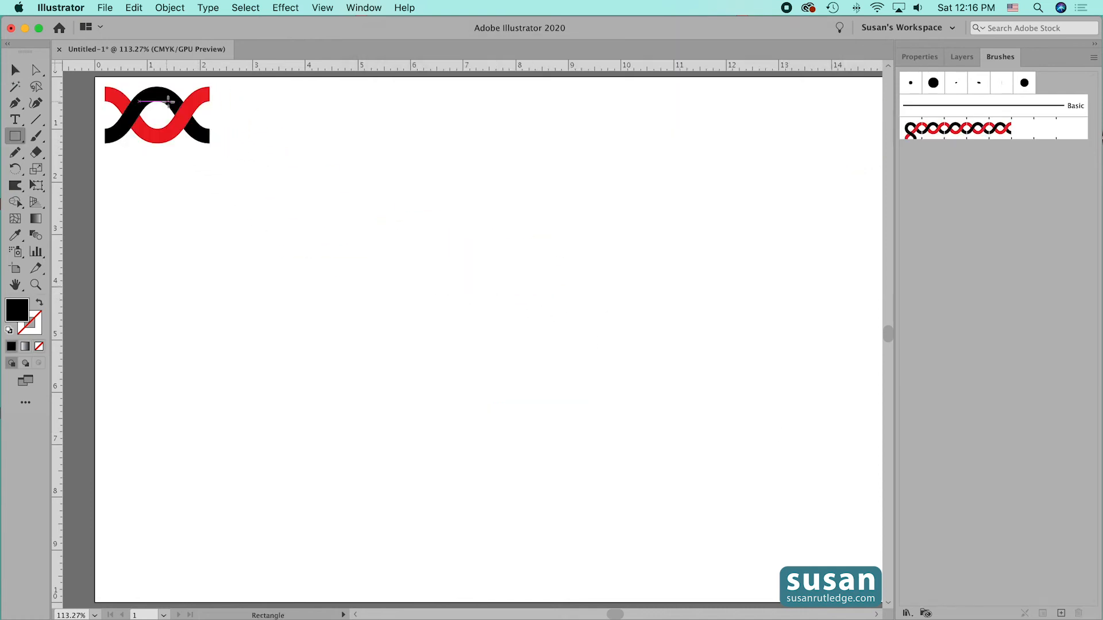
pyautogui.click(16, 136)
pyautogui.click(68, 169)
pyautogui.moveTo(261, 136); pyautogui.dragTo(799, 553)
# - Remove the ellipse's fill, apply the Interlock pattern brush to its outline and deselect it
pyautogui.click(915, 60)
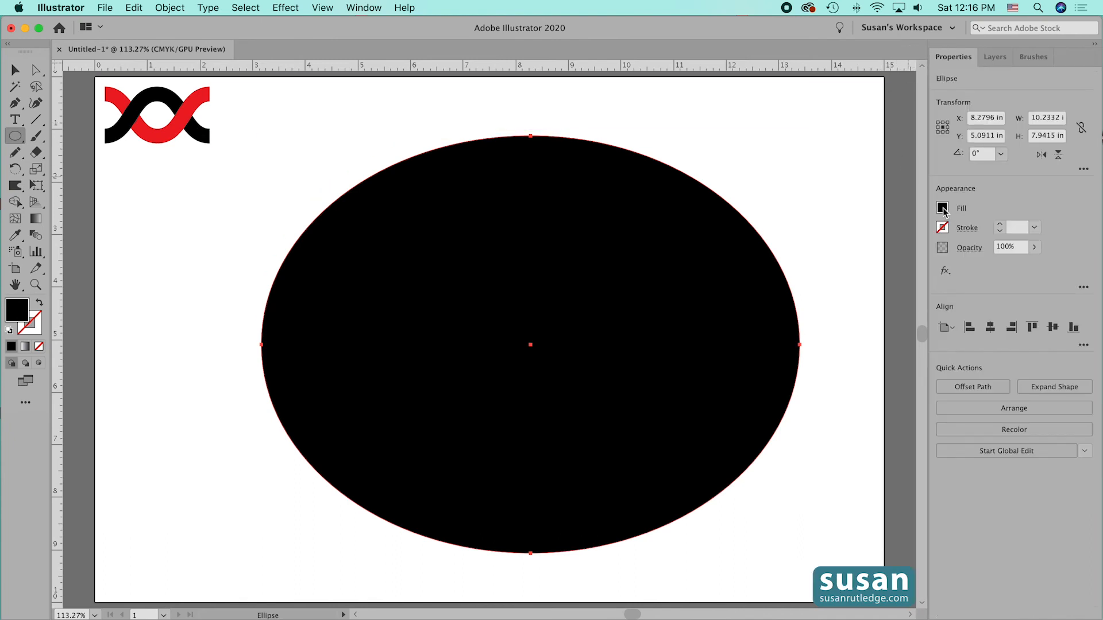
pyautogui.click(942, 208)
pyautogui.click(796, 262)
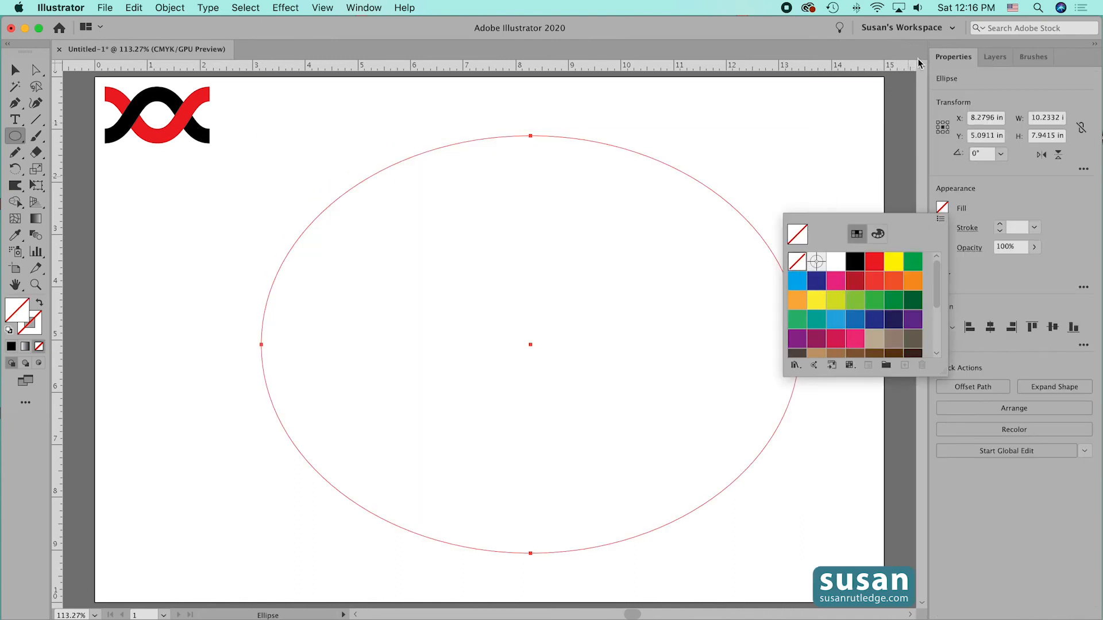
pyautogui.click(1026, 61)
pyautogui.click(1026, 61)
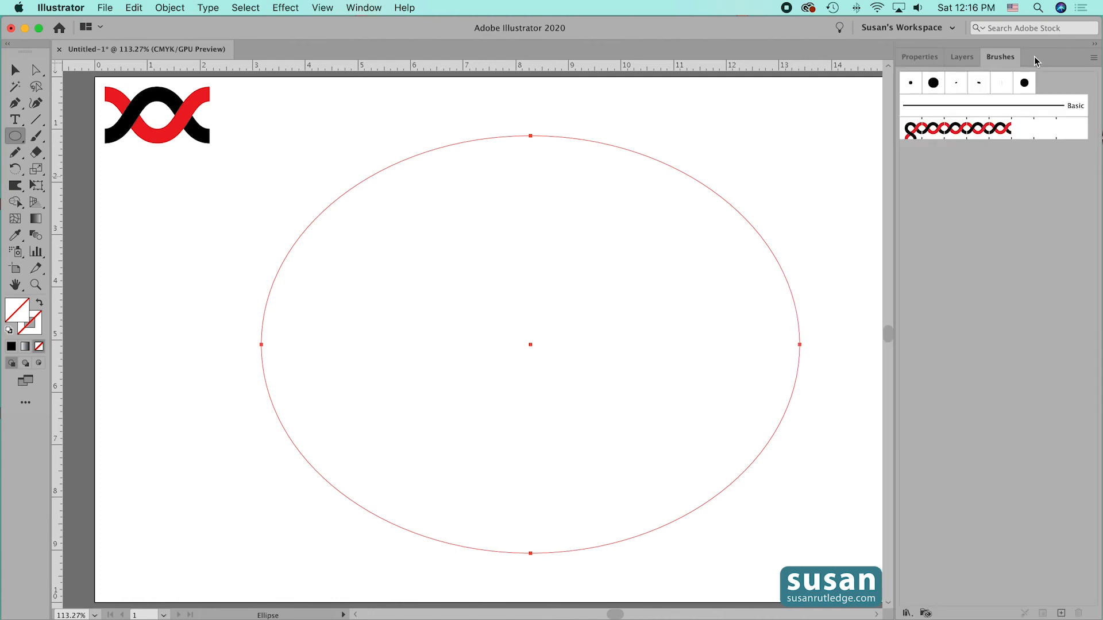
pyautogui.click(970, 133)
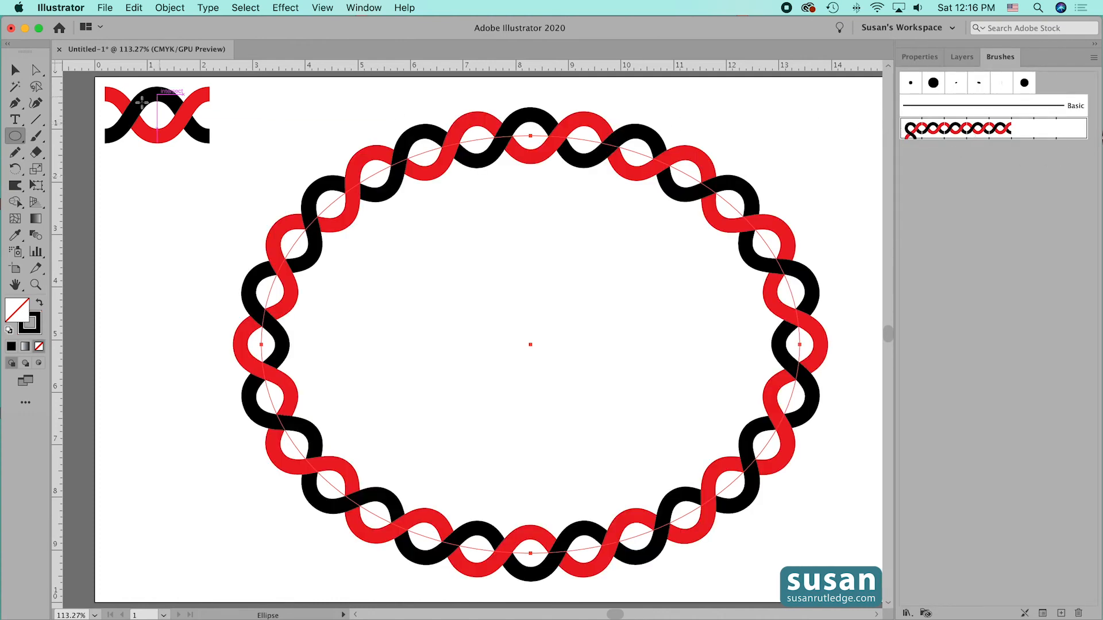
pyautogui.click(15, 70)
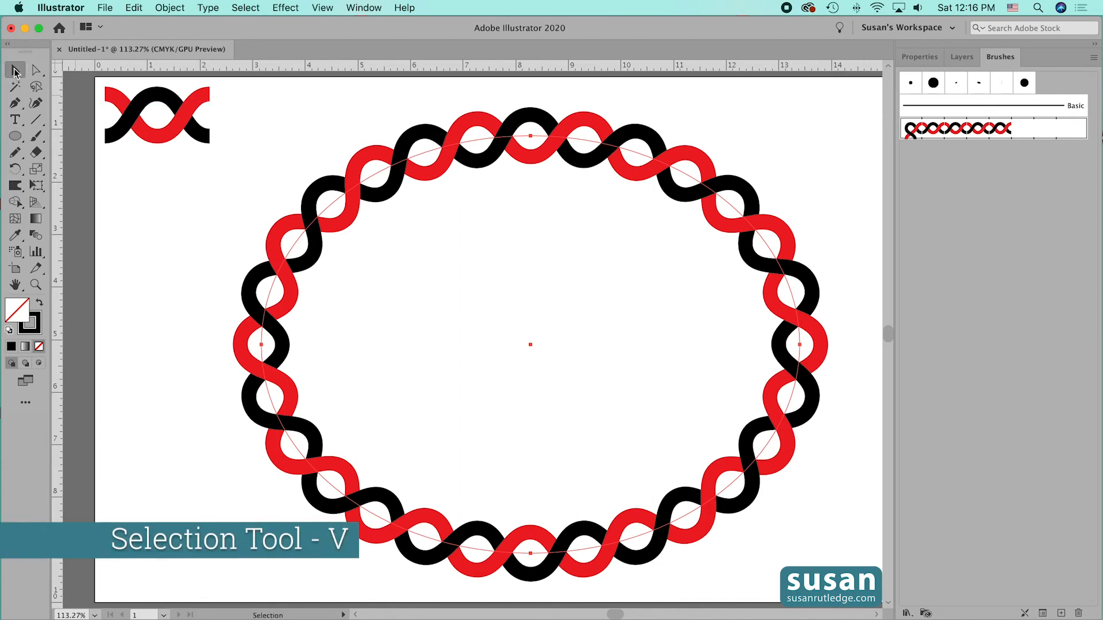
pyautogui.click(845, 120)
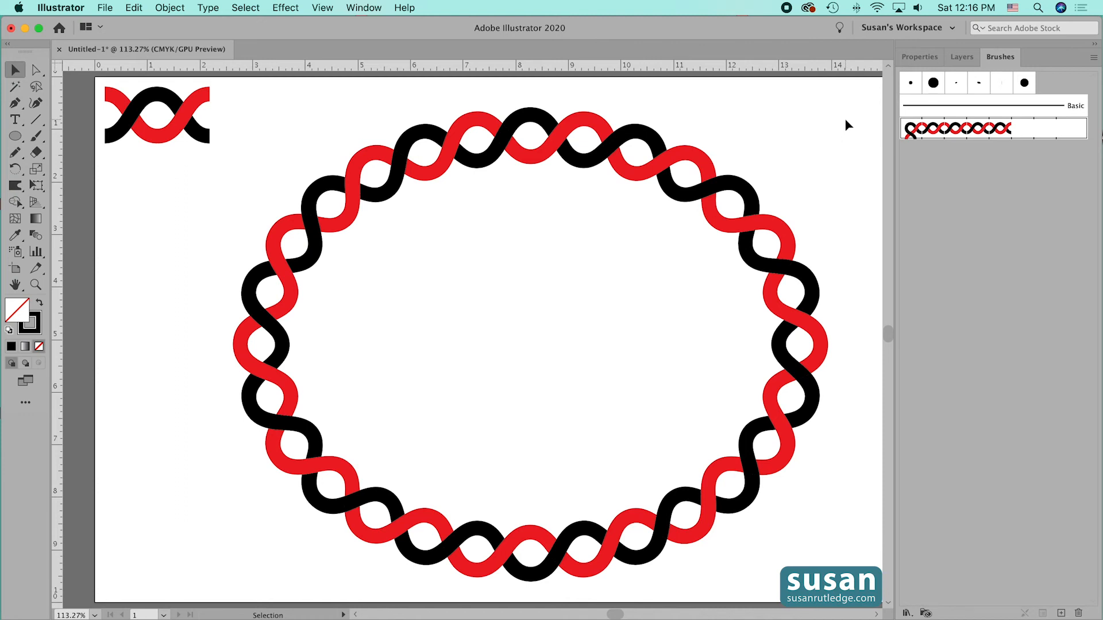
# - Set the braided ellipse's stroke weight to 2 pt
pyautogui.click(921, 57)
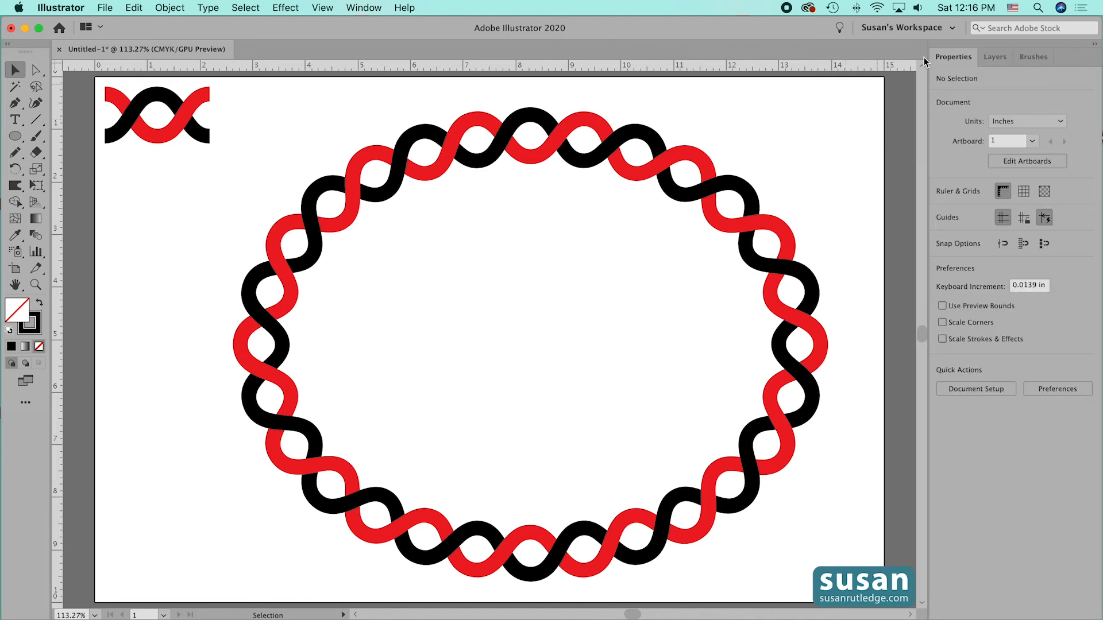
pyautogui.click(718, 193)
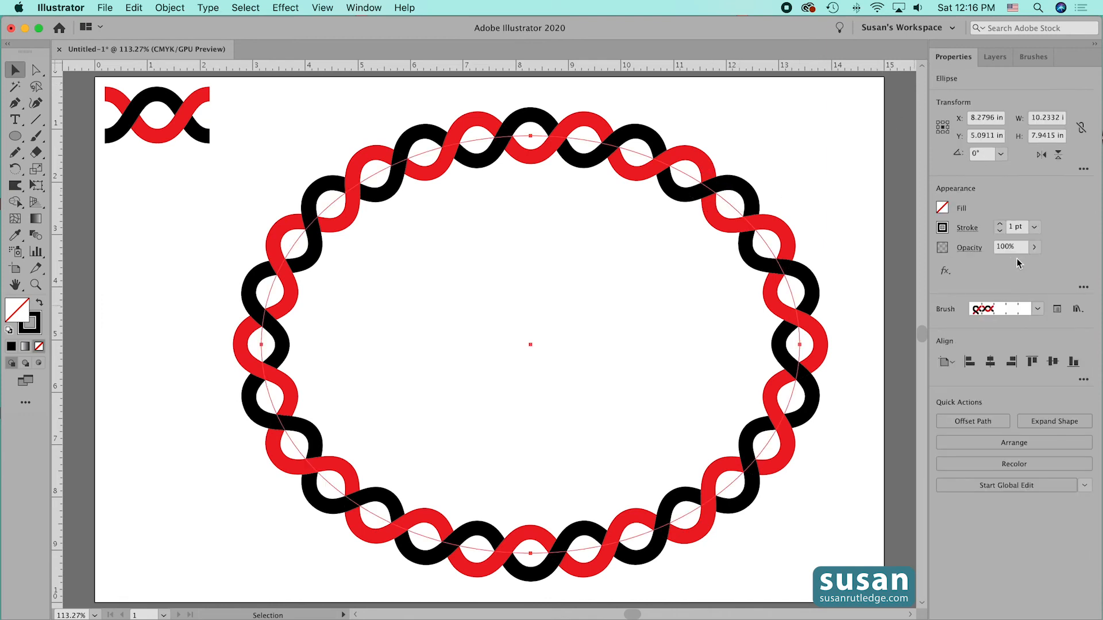
pyautogui.click(1000, 224)
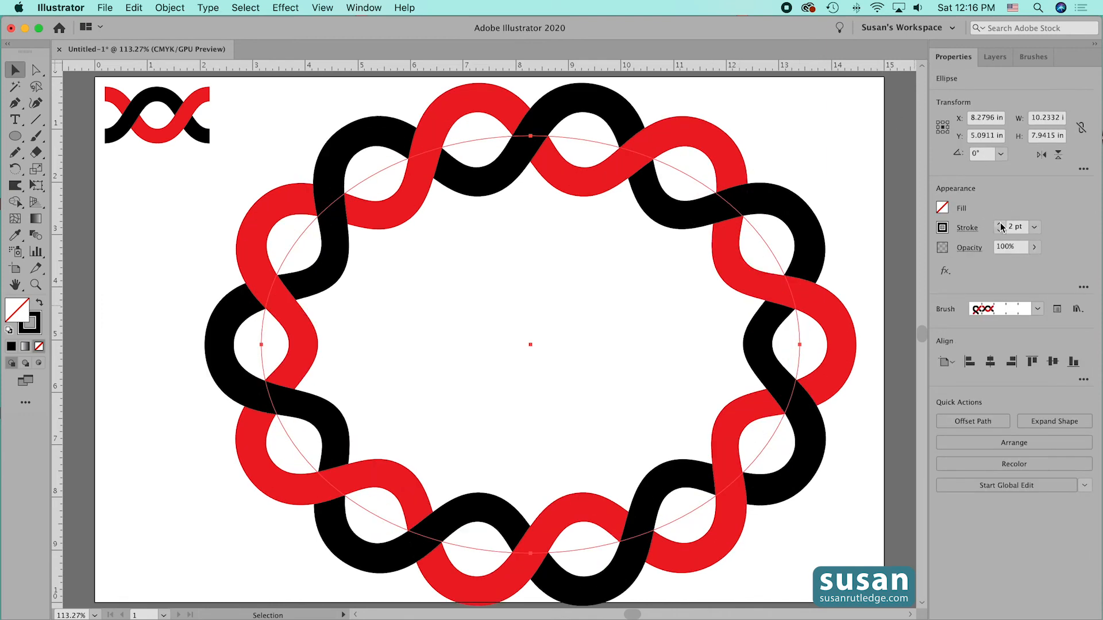
pyautogui.click(821, 171)
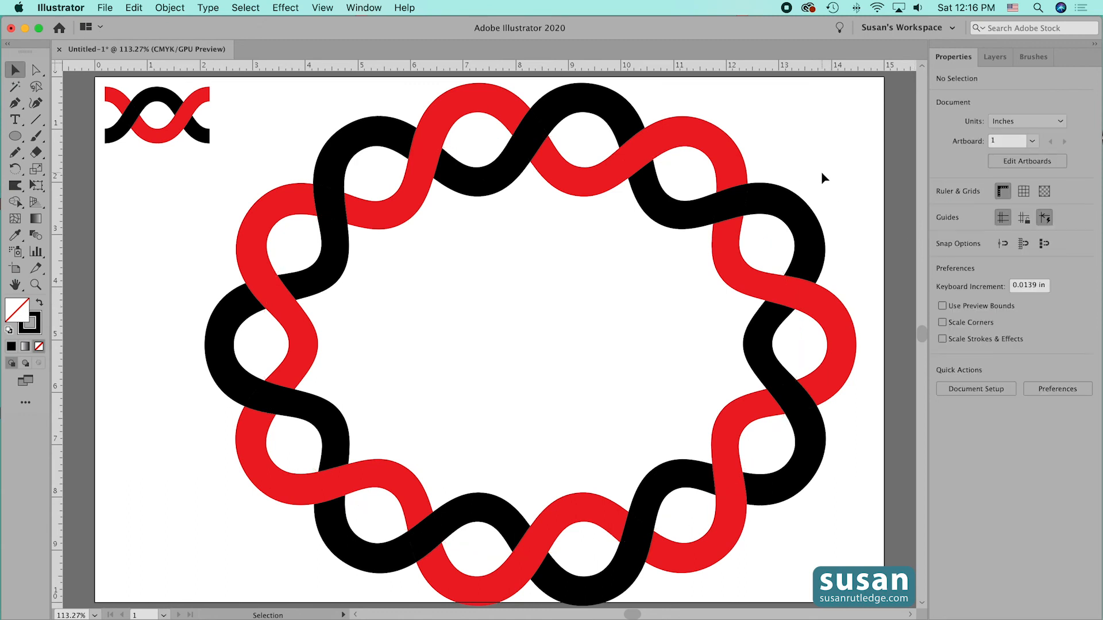
# - Set the braided ellipse's stroke weight to 0.5 pt and shift the ellipse slightly to the left
pyautogui.click(783, 231)
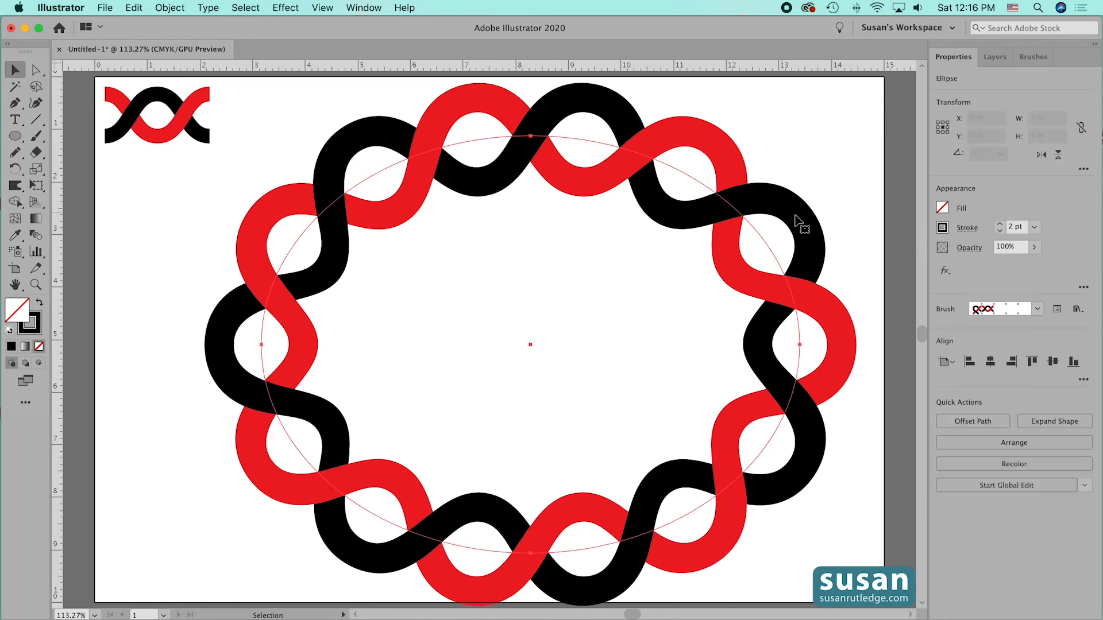
pyautogui.click(1000, 231)
pyautogui.click(999, 231)
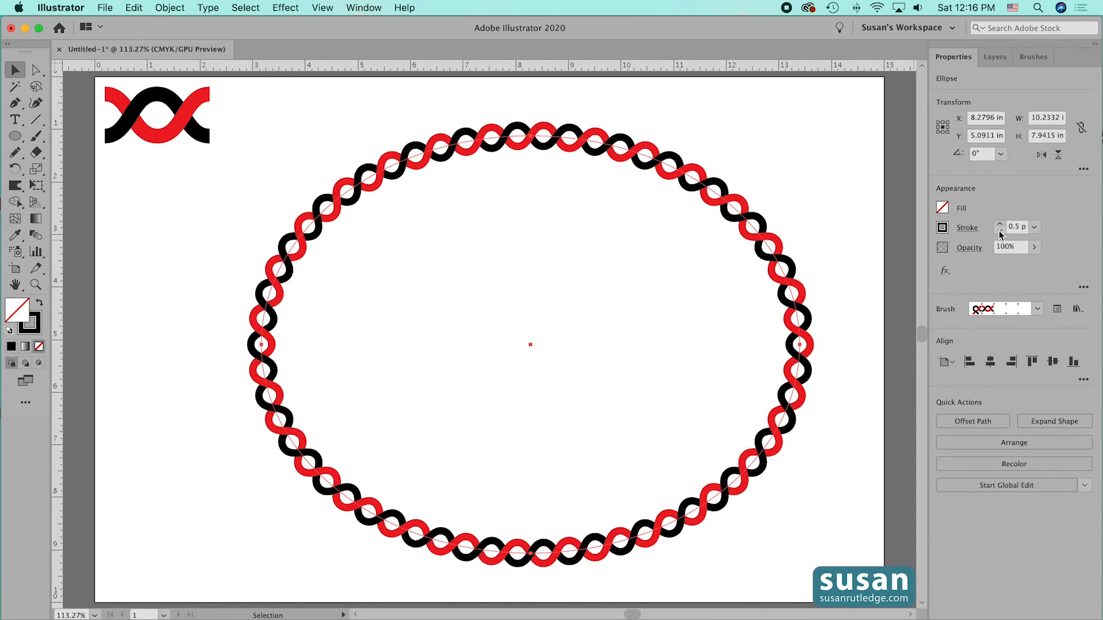
pyautogui.click(818, 178)
pyautogui.moveTo(424, 158); pyautogui.dragTo(394, 155)
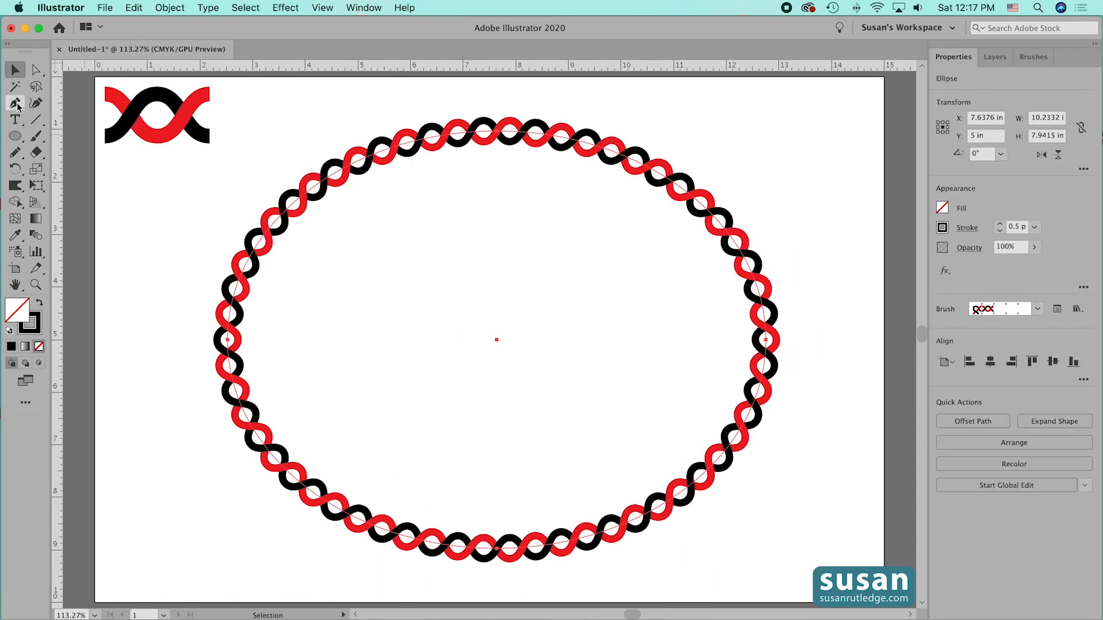
# - Draw a horizontal line about 12.47 in long across the ellipse and apply the Interlock brush to it
pyautogui.click(35, 119)
pyautogui.click(73, 122)
pyautogui.moveTo(143, 315); pyautogui.dragTo(799, 321)
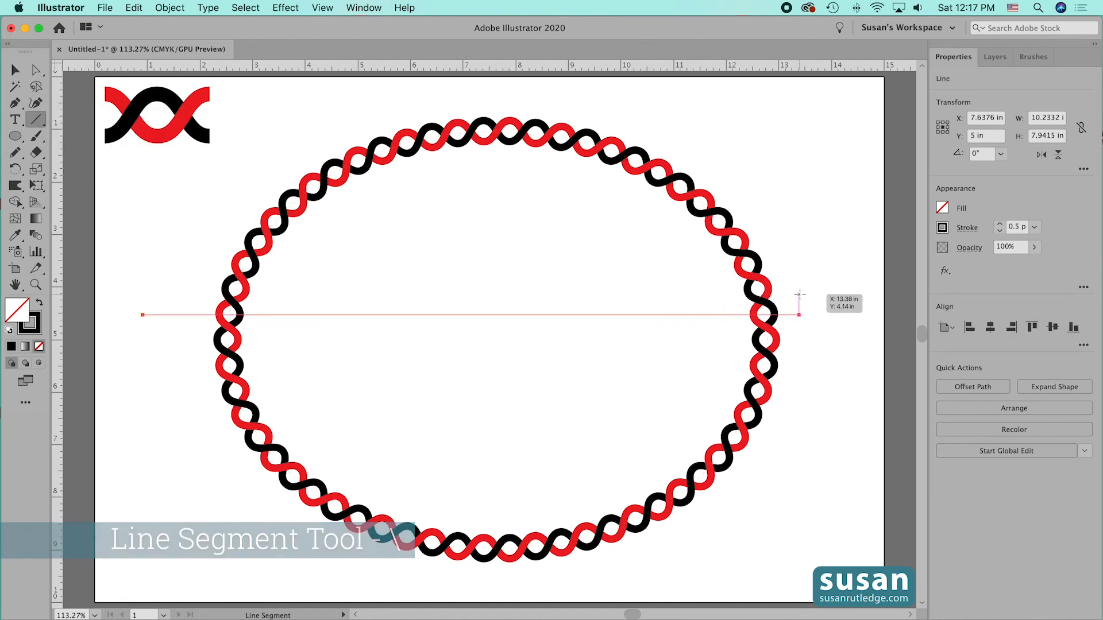
pyautogui.click(1033, 56)
pyautogui.click(970, 132)
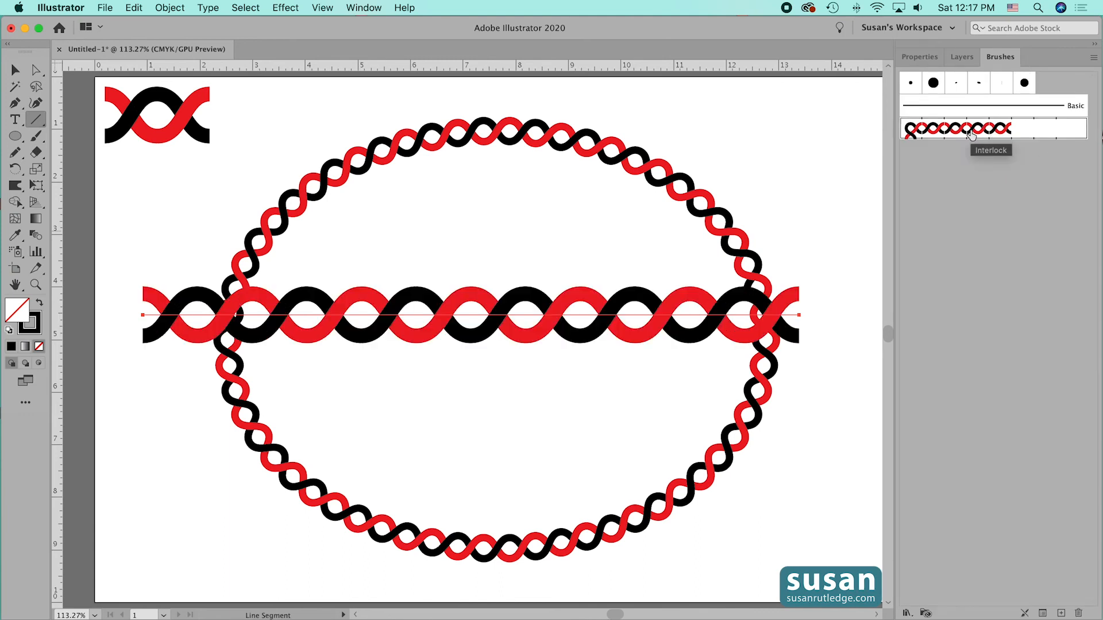
# - Paint a freehand wavy Interlock stroke across the upper part of the artboard with the Paintbrush tool
pyautogui.click(35, 136)
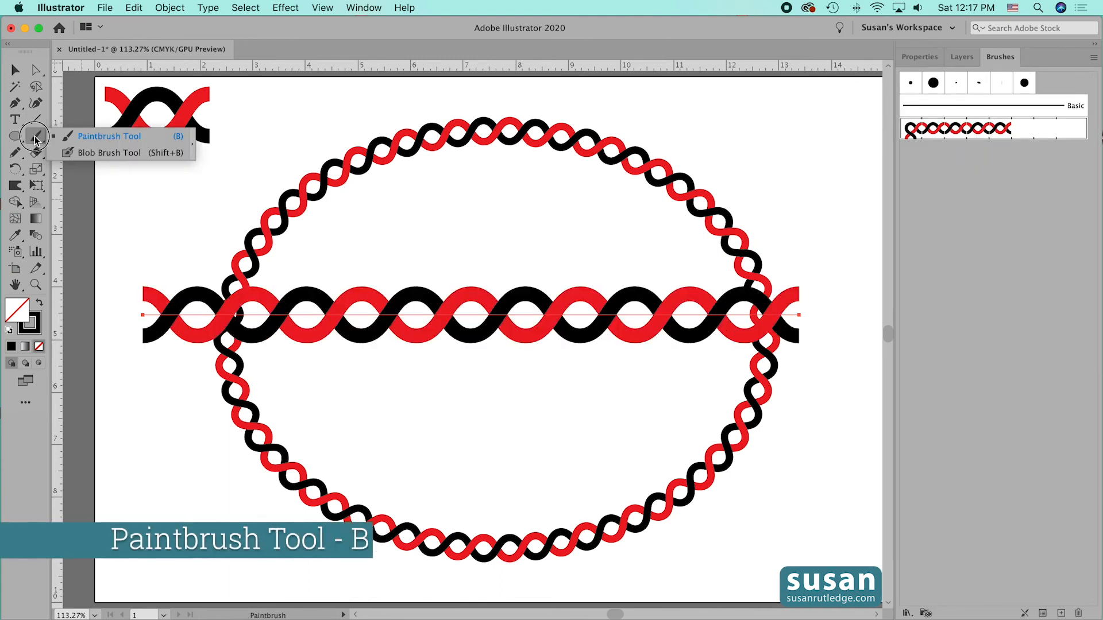
pyautogui.click(64, 138)
pyautogui.moveTo(157, 236)
pyautogui.mouseDown()
pyautogui.moveTo(230, 206)
pyautogui.moveTo(691, 257)
pyautogui.moveTo(861, 200)
pyautogui.mouseUp()
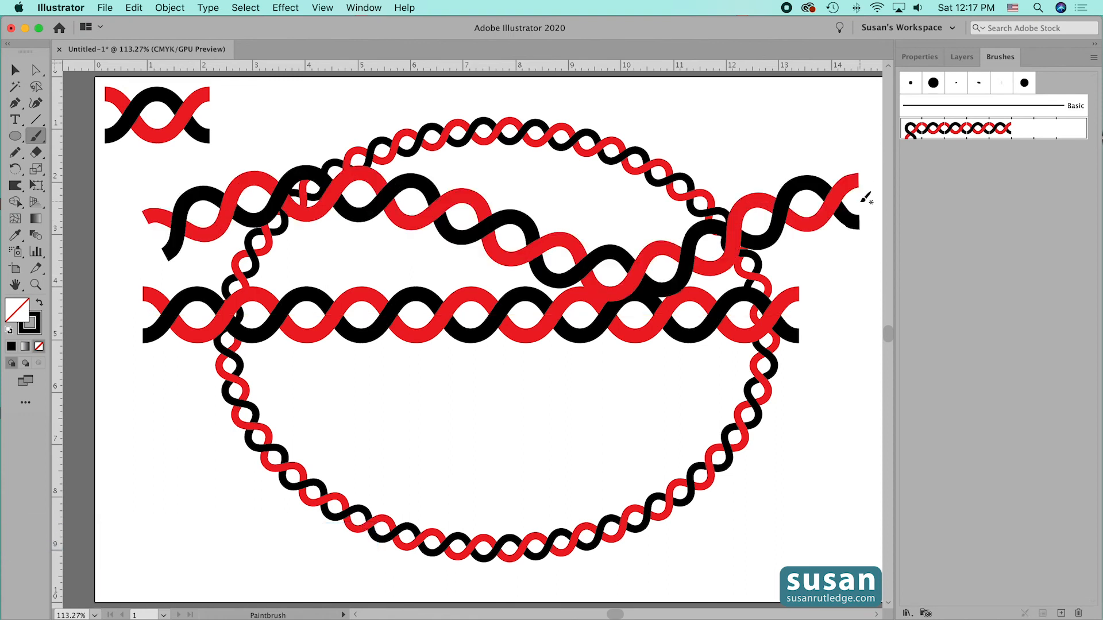
# - Delete the braided ellipse, the line and the freehand stroke, keeping the original wave tile
pyautogui.press('v')
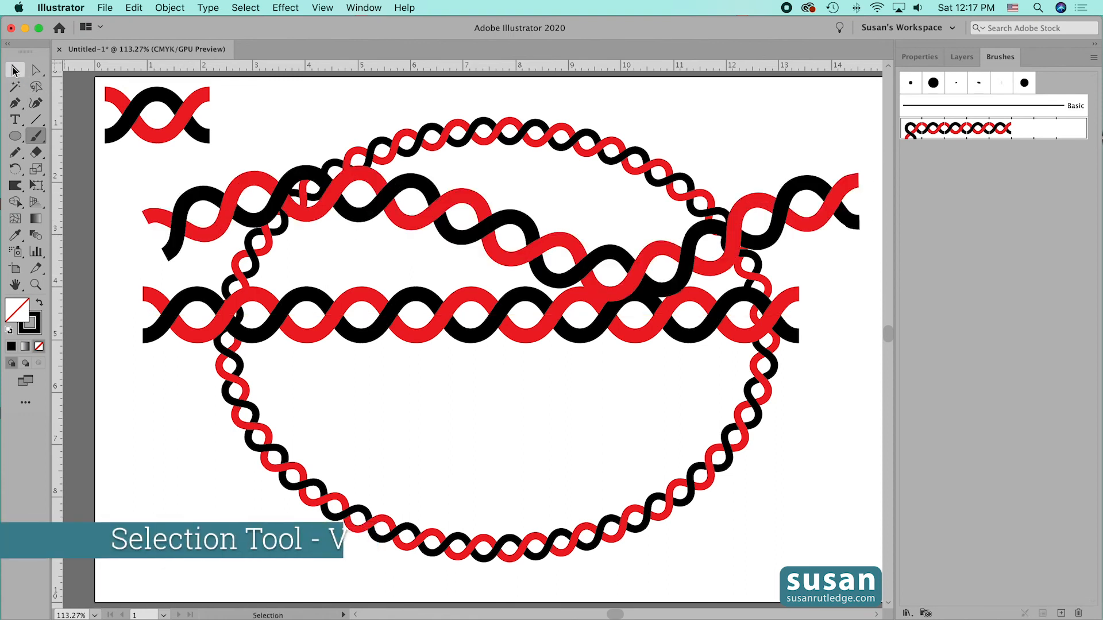
pyautogui.moveTo(279, 109)
pyautogui.mouseDown()
pyautogui.moveTo(332, 137)
pyautogui.moveTo(685, 534)
pyautogui.mouseUp()
pyautogui.press('Delete')
# - Draw a large rectangle in the middle of the artboard and apply the Interlock brush to its outline
pyautogui.click(15, 136)
pyautogui.moveTo(15, 136); pyautogui.dragTo(68, 133)
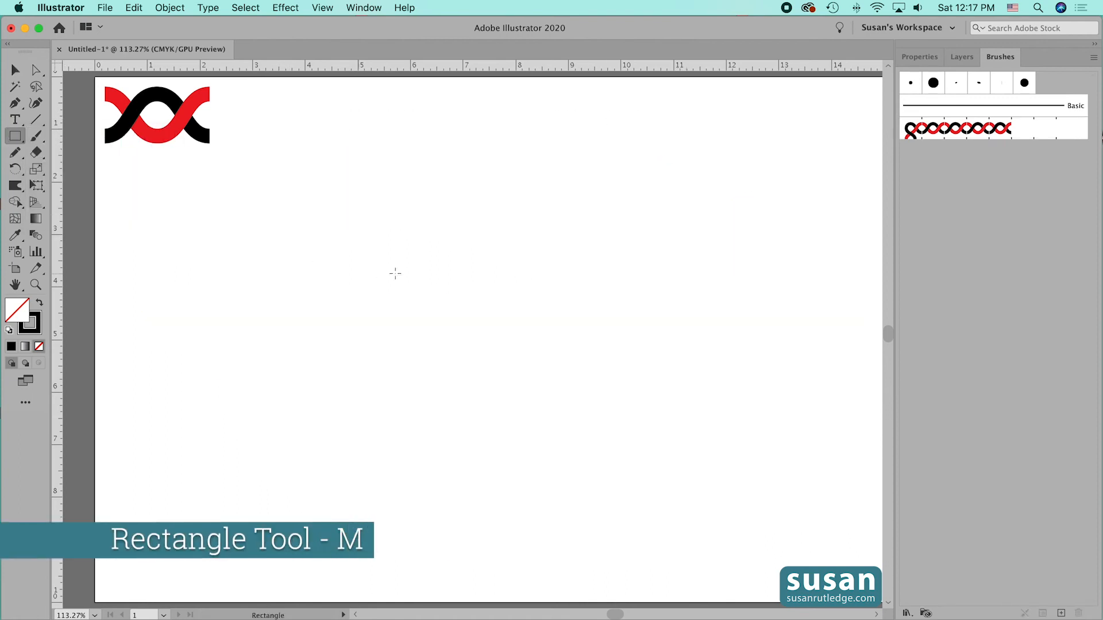
pyautogui.moveTo(295, 159)
pyautogui.mouseDown()
pyautogui.moveTo(674, 413)
pyautogui.moveTo(740, 507)
pyautogui.mouseUp()
pyautogui.click(960, 130)
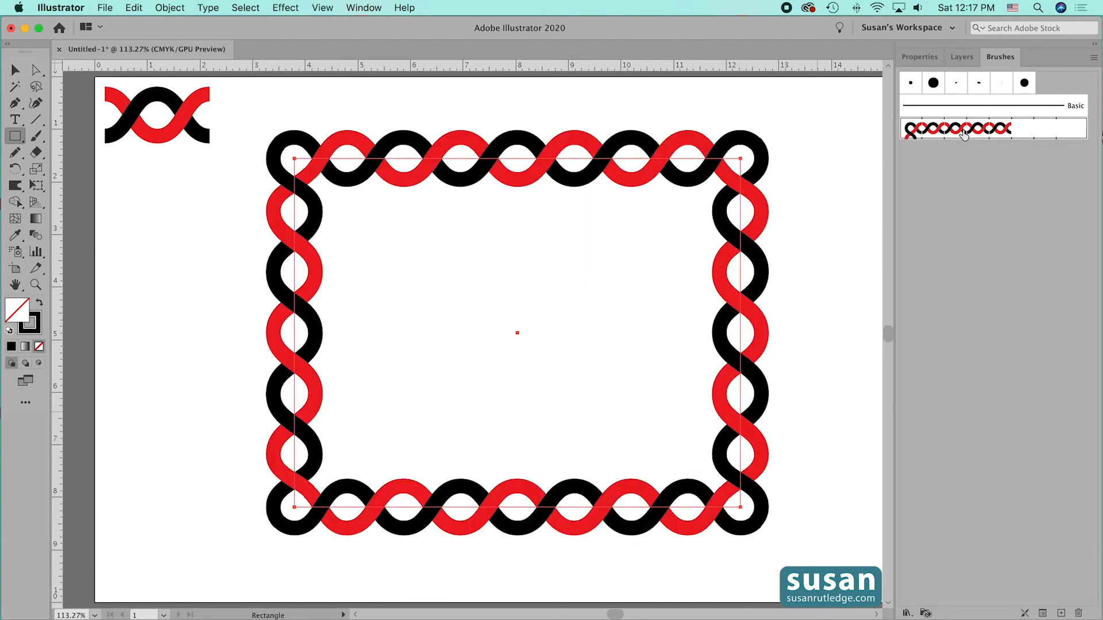
pyautogui.press('v')
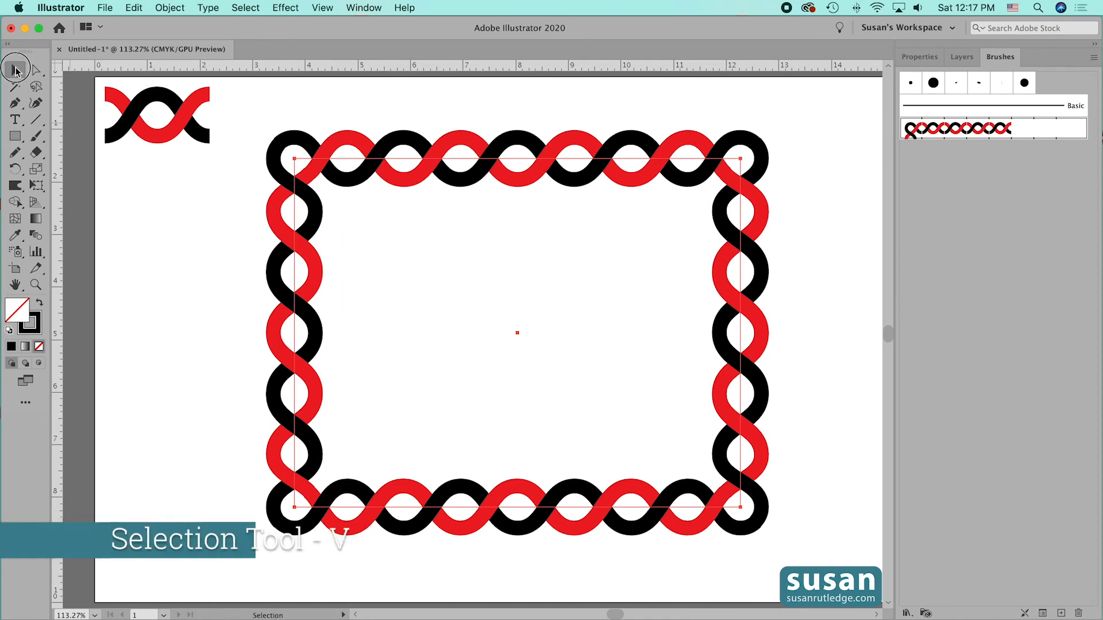
pyautogui.click(816, 254)
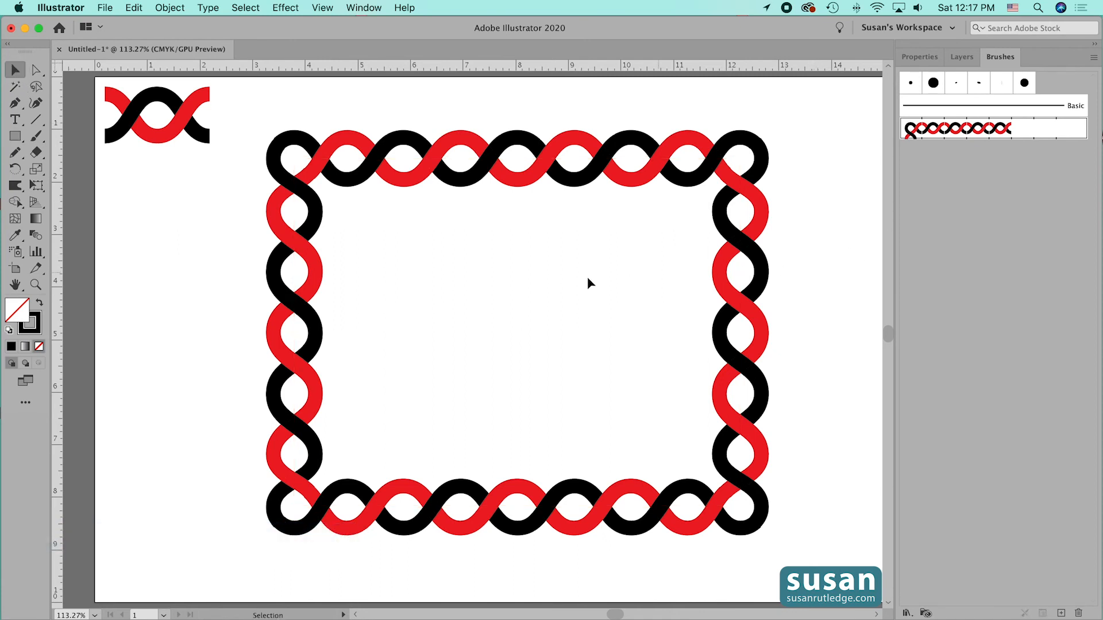
# - Examine up close how the strands join at the braided rectangle's upper-left corner
pyautogui.click(326, 210)
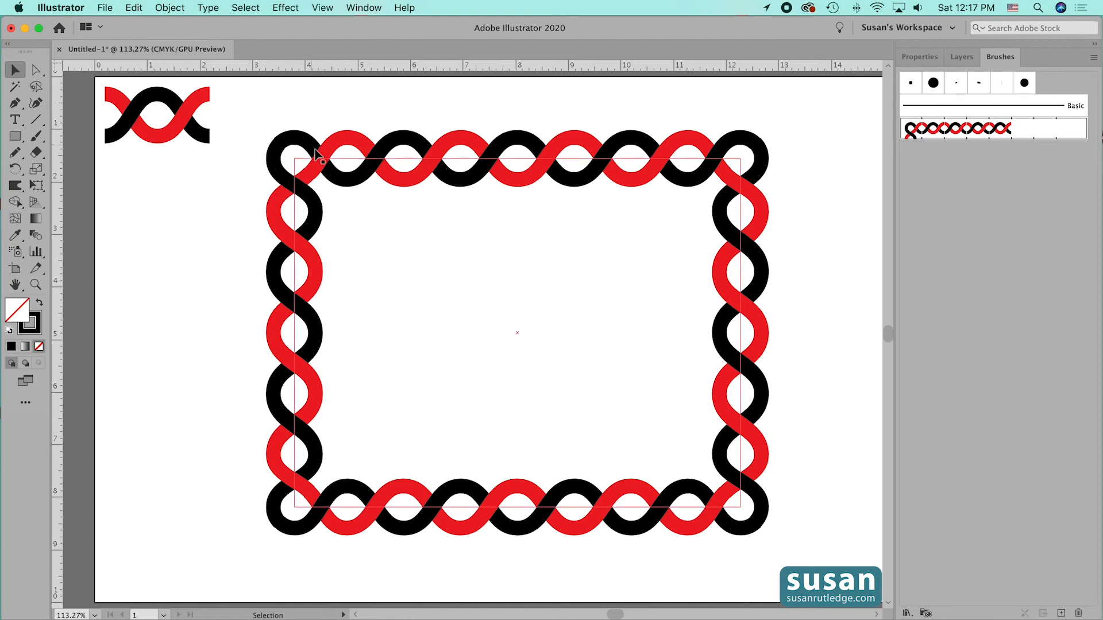
pyautogui.click(421, 224)
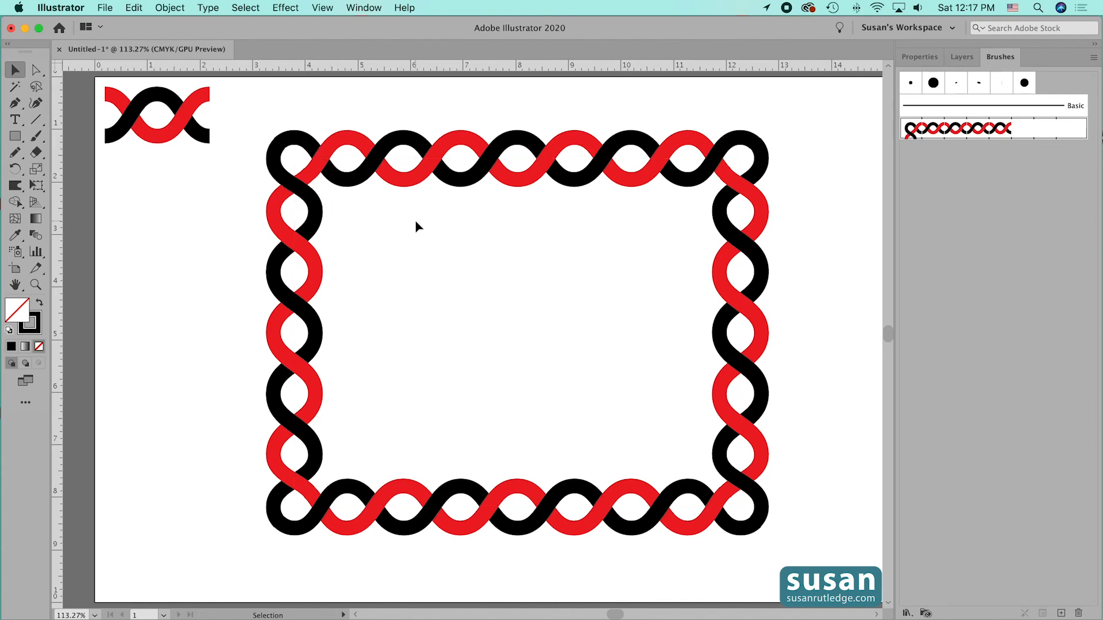
pyautogui.press('z')
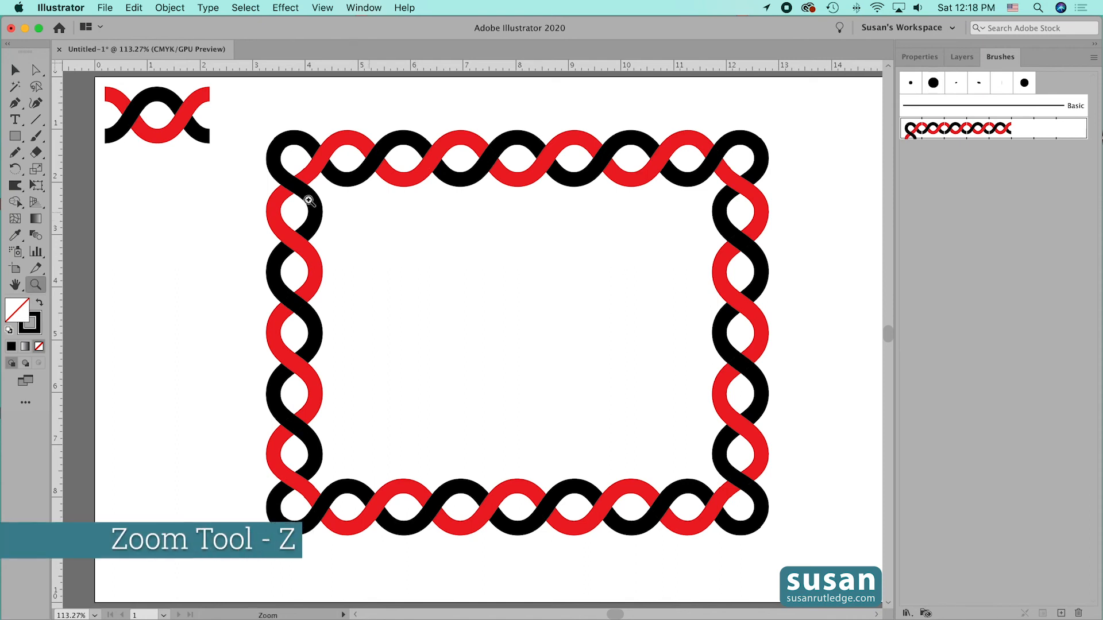
pyautogui.moveTo(281, 137); pyautogui.dragTo(490, 374)
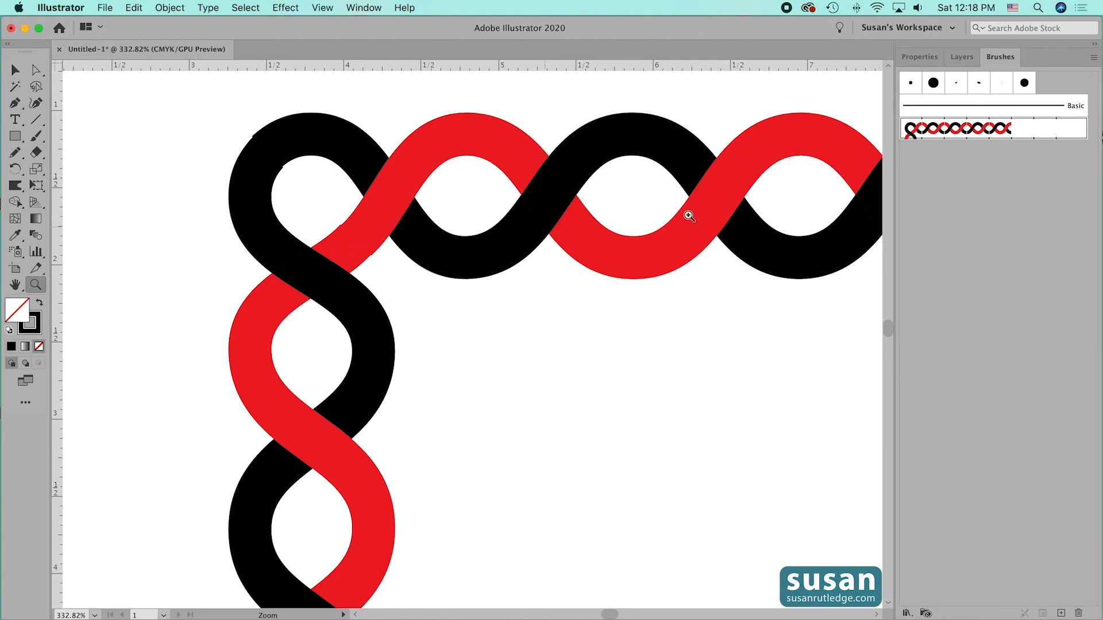
# - Switch the Interlock brush's outer corner tile to Auto-Between and apply the change to the existing strokes
pyautogui.doubleClick(912, 133)
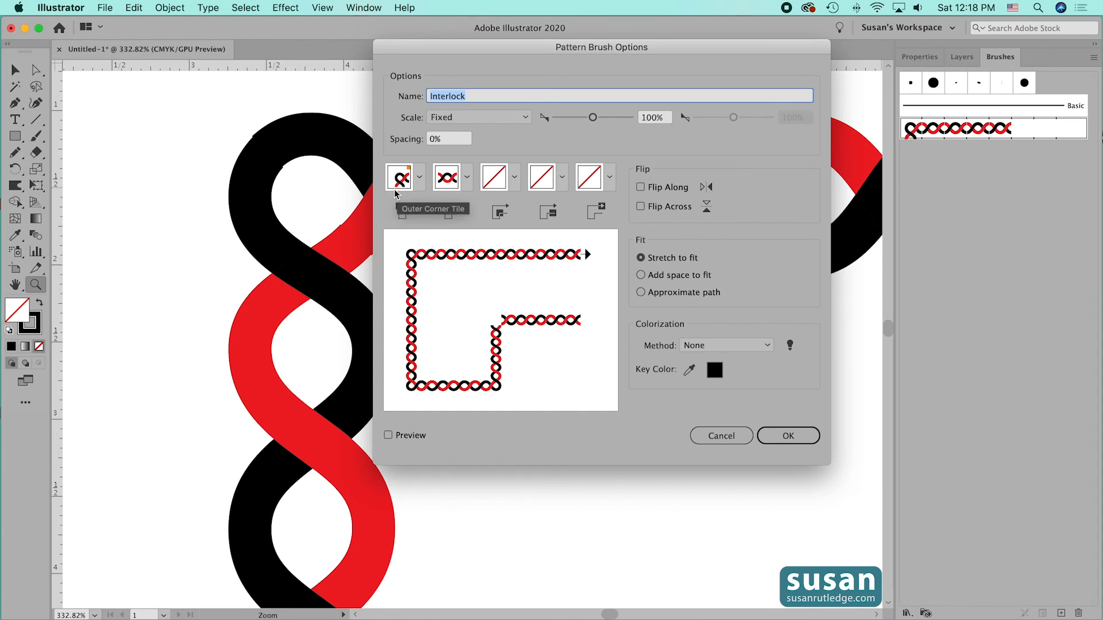
pyautogui.click(421, 178)
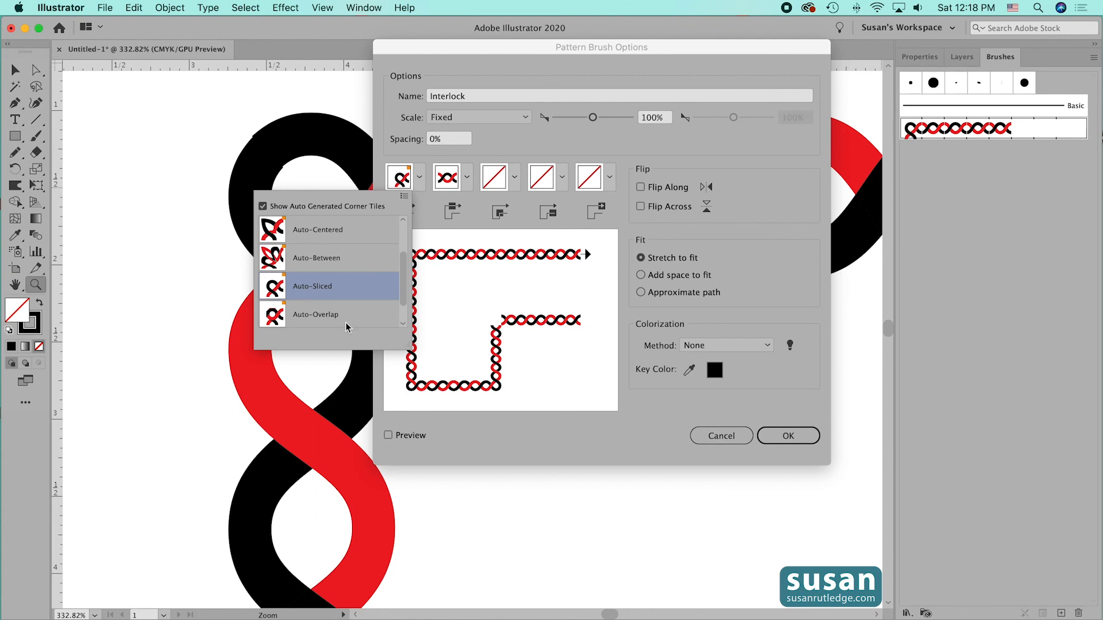
pyautogui.click(355, 259)
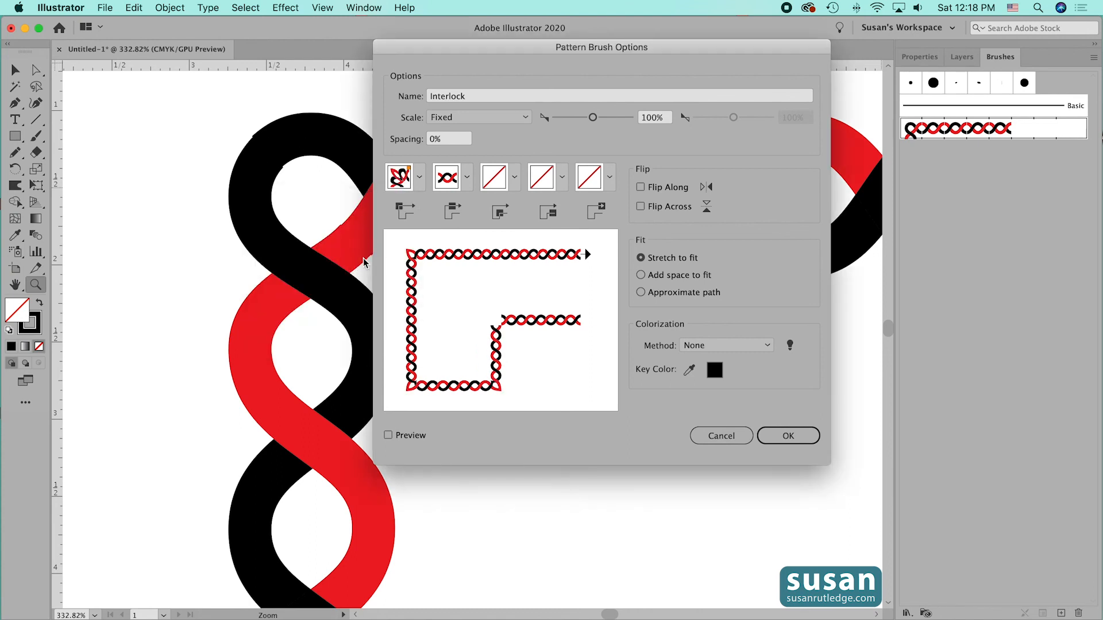
pyautogui.click(801, 435)
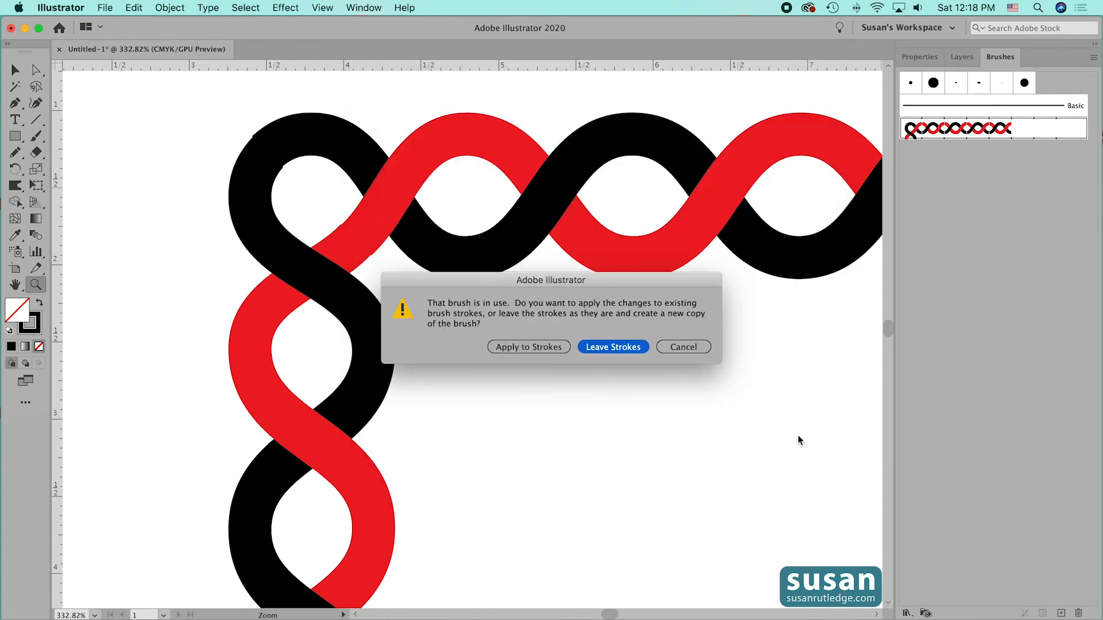
pyautogui.click(531, 346)
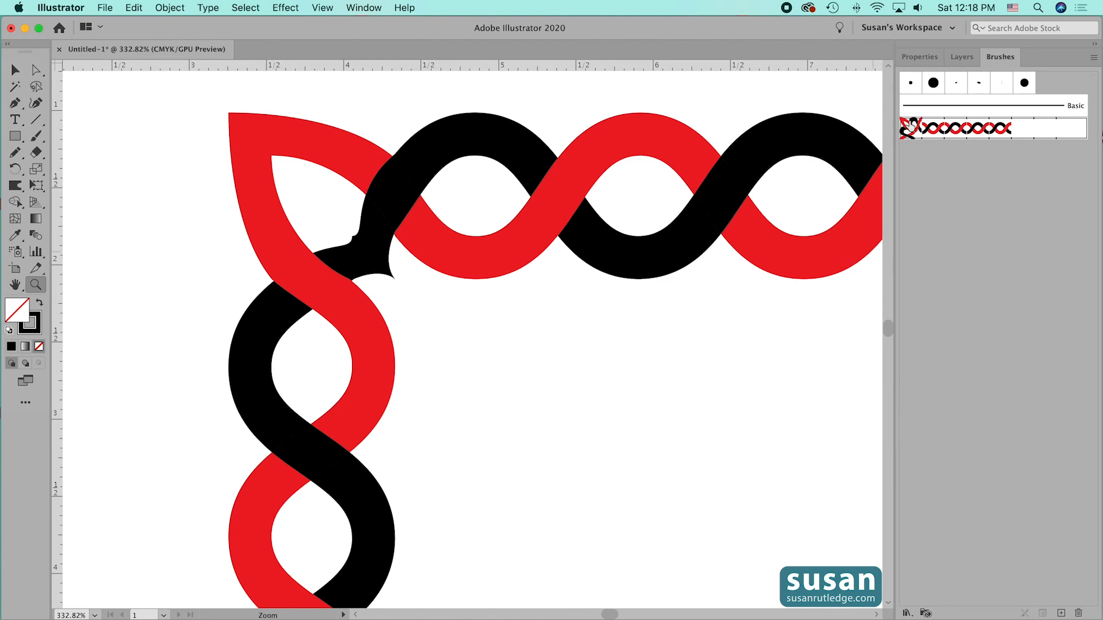
# - Set the Interlock brush's outer corner tile to Auto-Centered and apply the change to the existing strokes
pyautogui.doubleClick(912, 128)
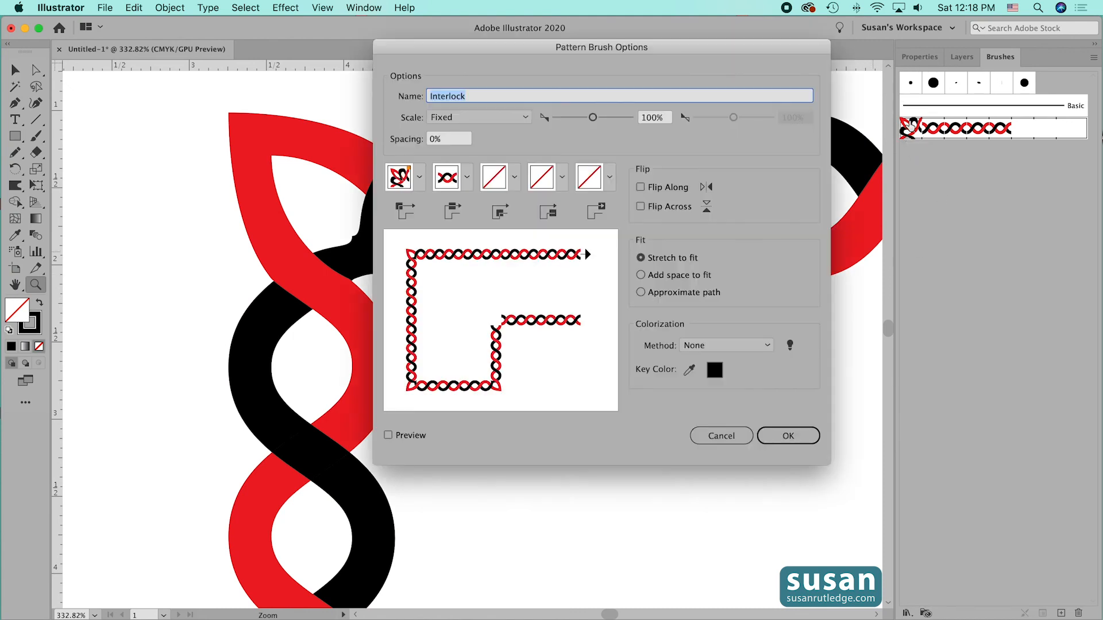
pyautogui.click(419, 177)
pyautogui.click(335, 229)
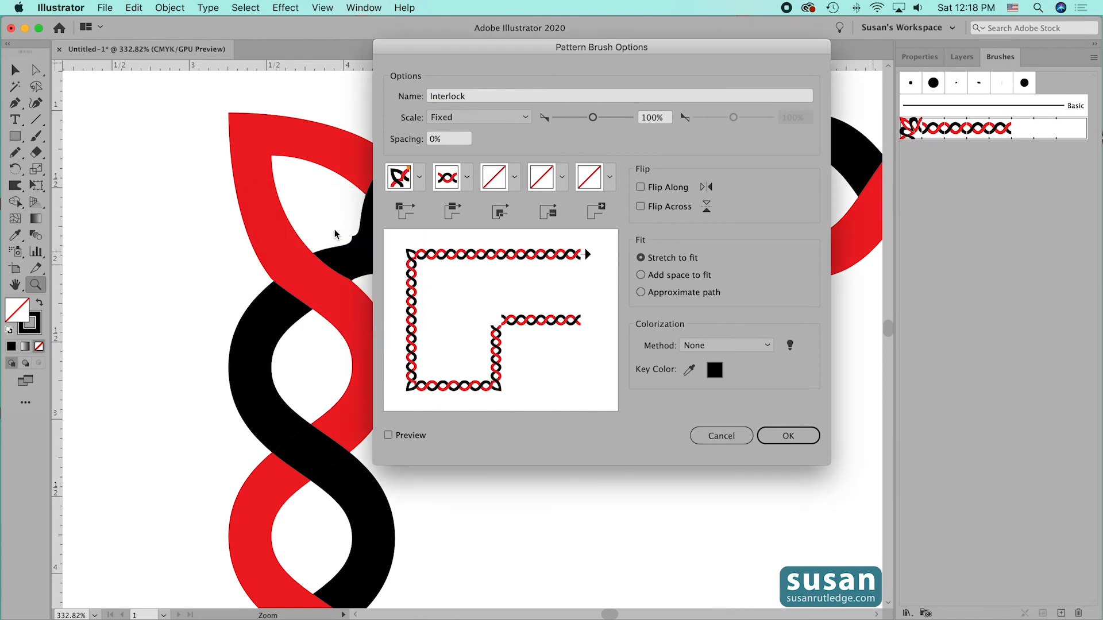
pyautogui.click(780, 438)
pyautogui.click(522, 345)
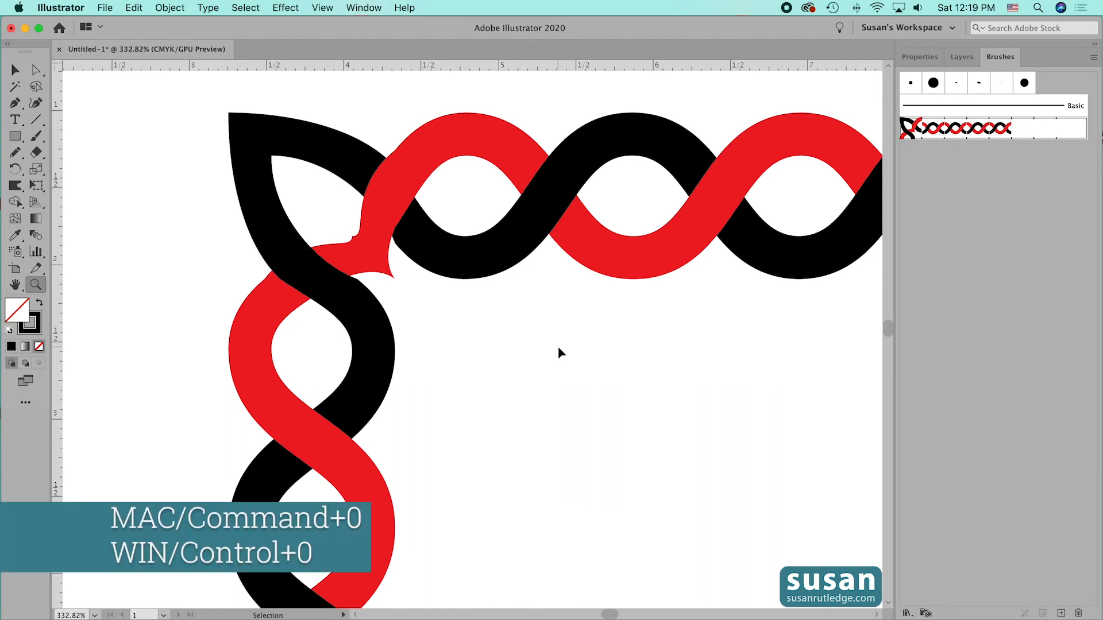
# - Move the braided rectangle slightly down and to the left on the artboard, then deselect it
pyautogui.press('super+0')
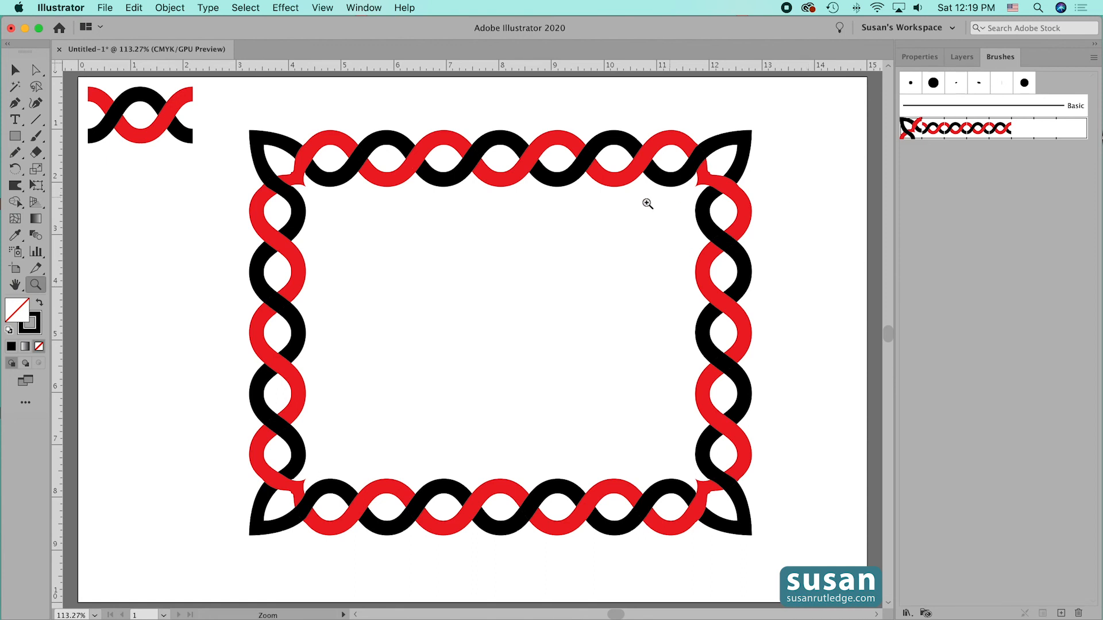
pyautogui.click(14, 69)
pyautogui.click(388, 144)
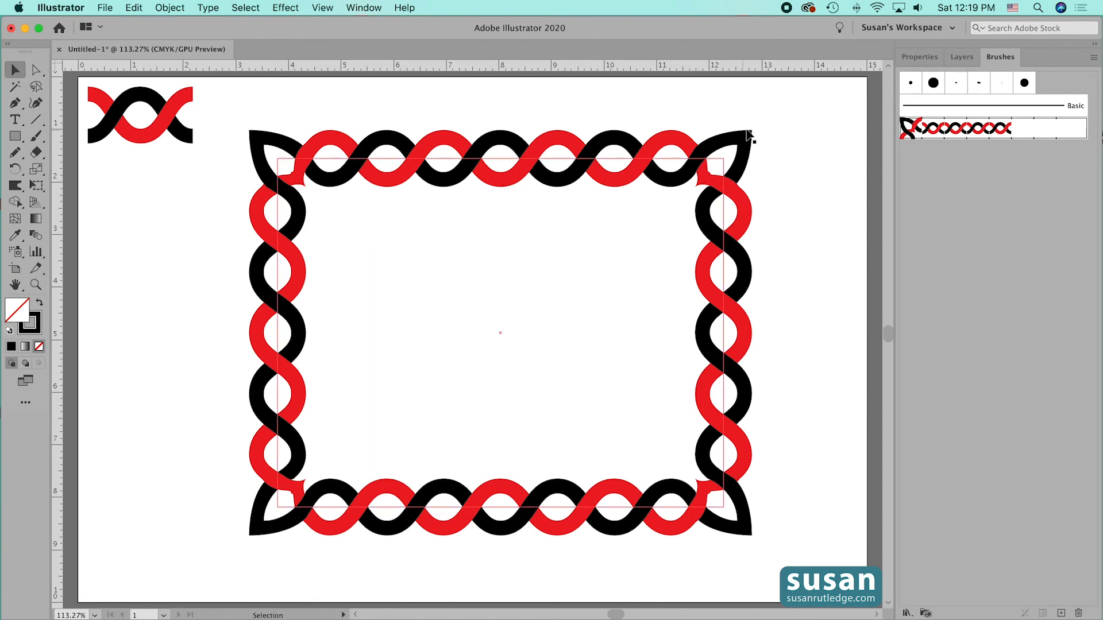
pyautogui.click(724, 187)
pyautogui.moveTo(724, 190); pyautogui.dragTo(696, 228)
pyautogui.click(787, 224)
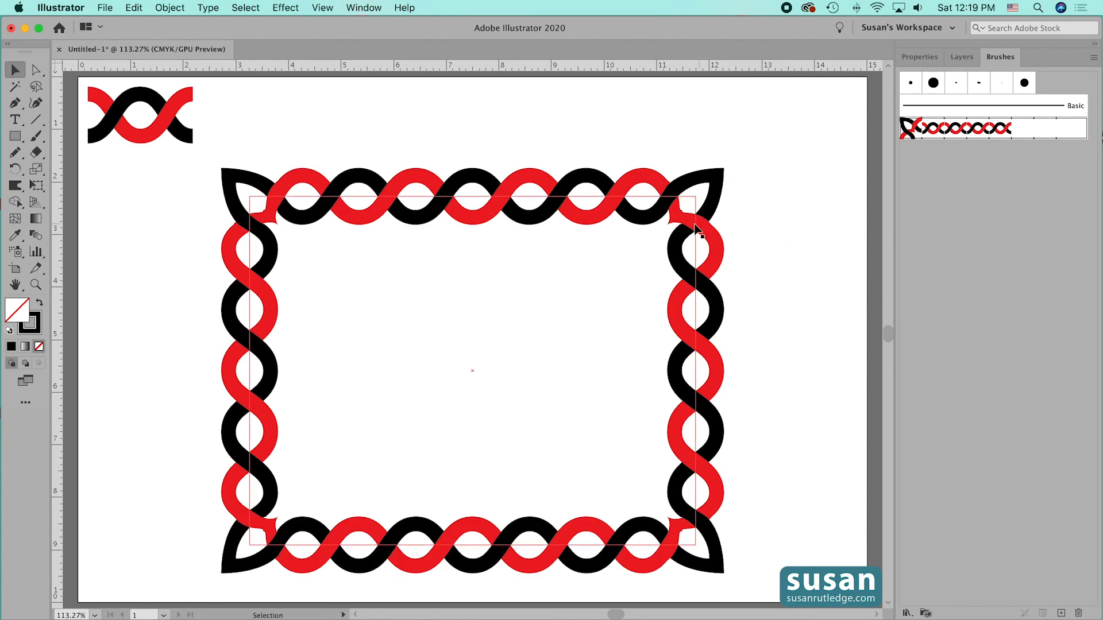
# - Place an editable copy of the Interlock brush's corner and side tiles on the artboard, inside the braided rectangle
pyautogui.click(929, 128)
pyautogui.moveTo(930, 131); pyautogui.dragTo(612, 133)
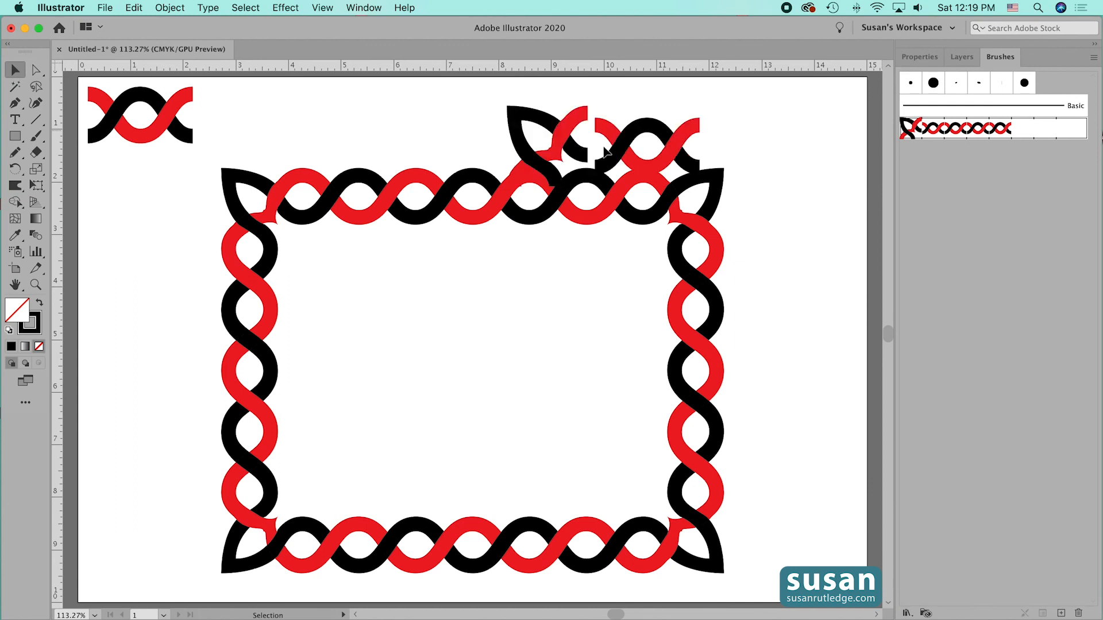
pyautogui.moveTo(612, 152); pyautogui.dragTo(476, 403)
pyautogui.click(628, 409)
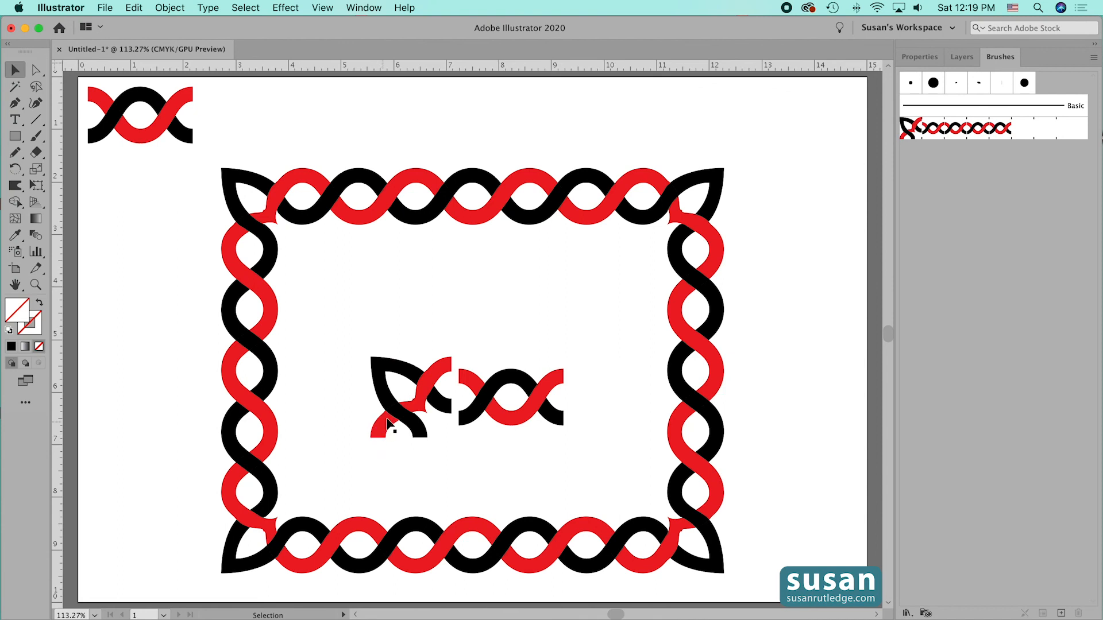